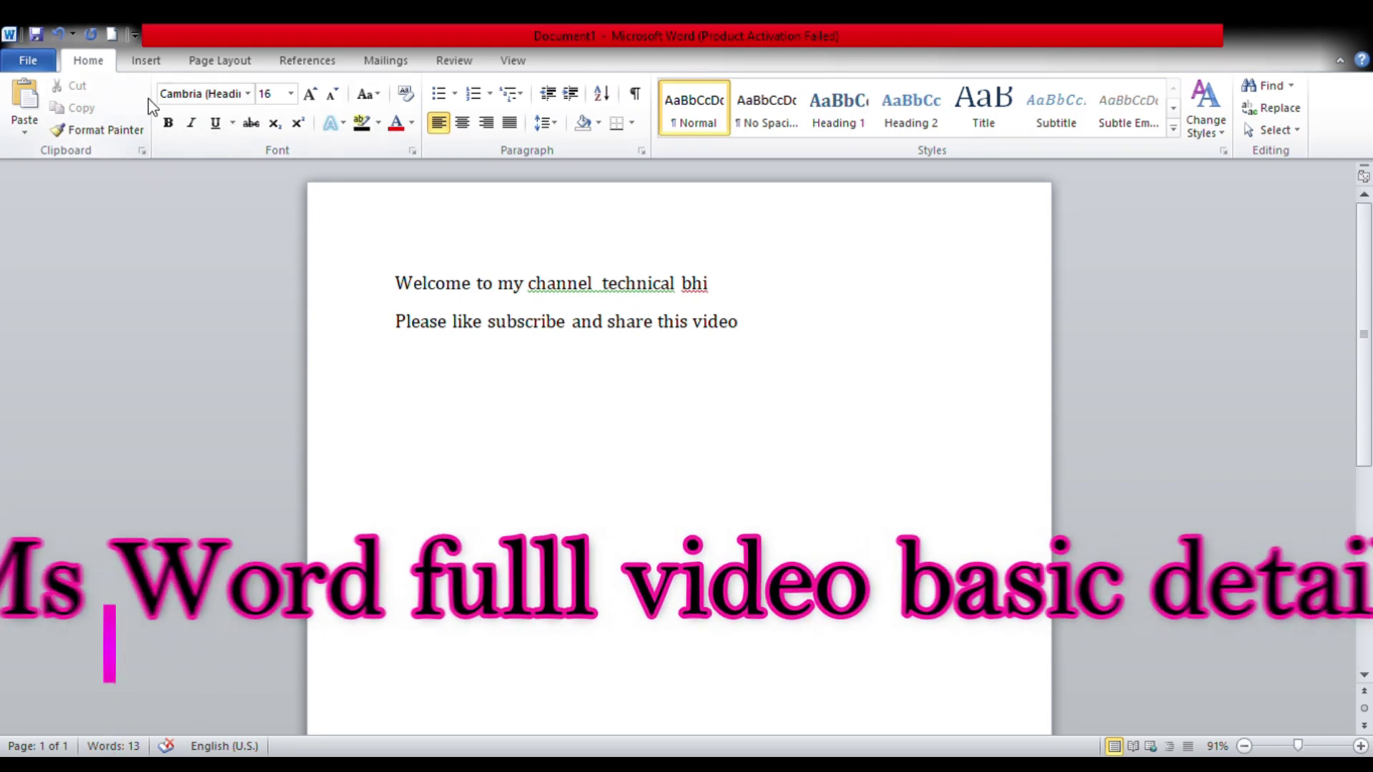
# Copy the current formatting with Format Painter and browse the Insert and Page Layout ribbons.
pyautogui.click(96, 129)
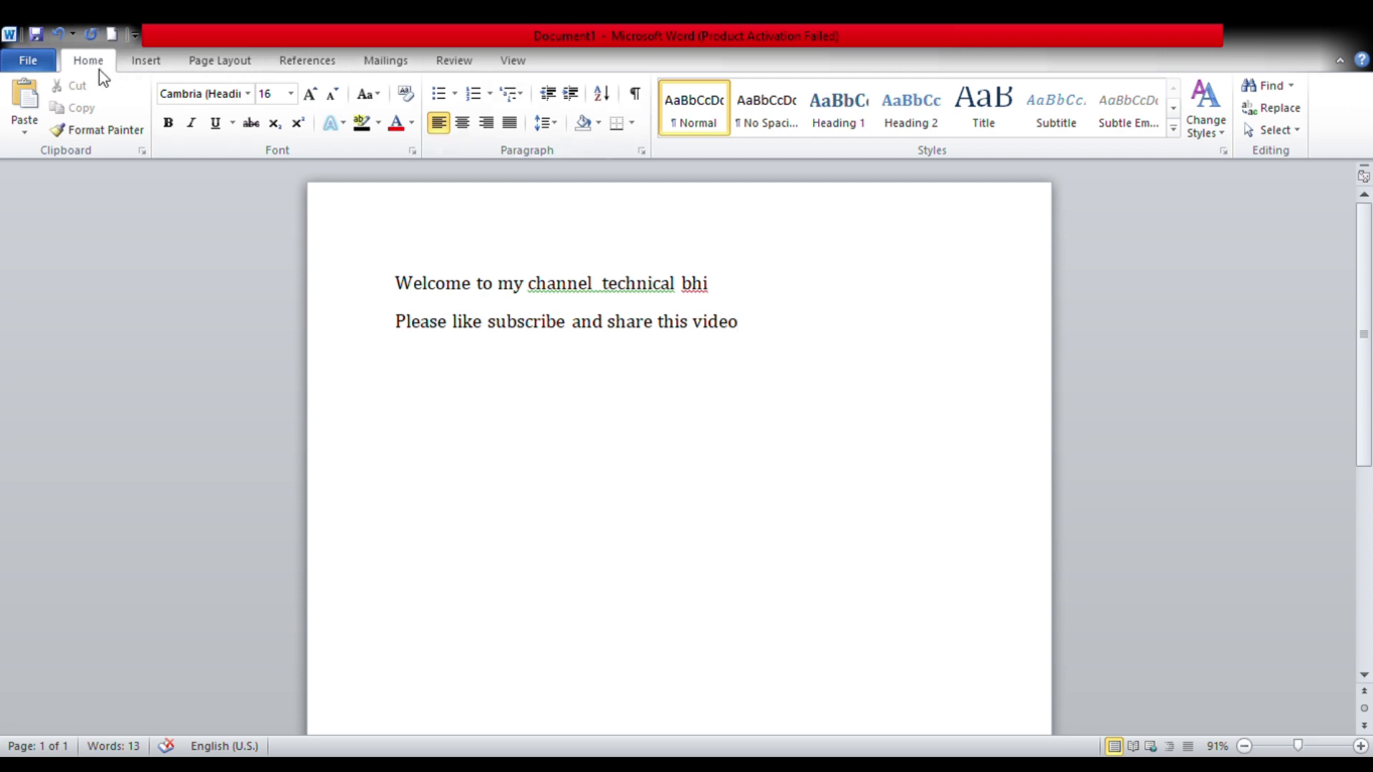
pyautogui.click(122, 66)
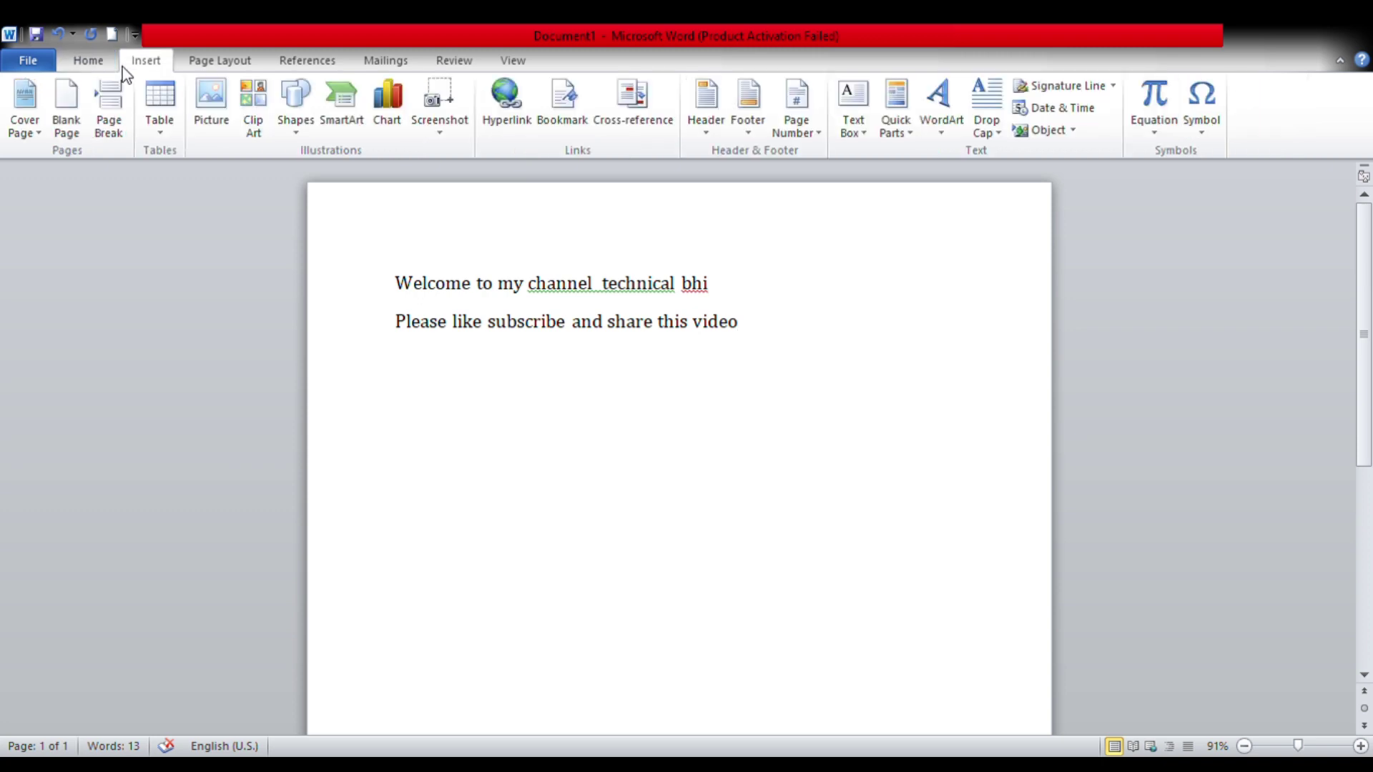
pyautogui.click(210, 66)
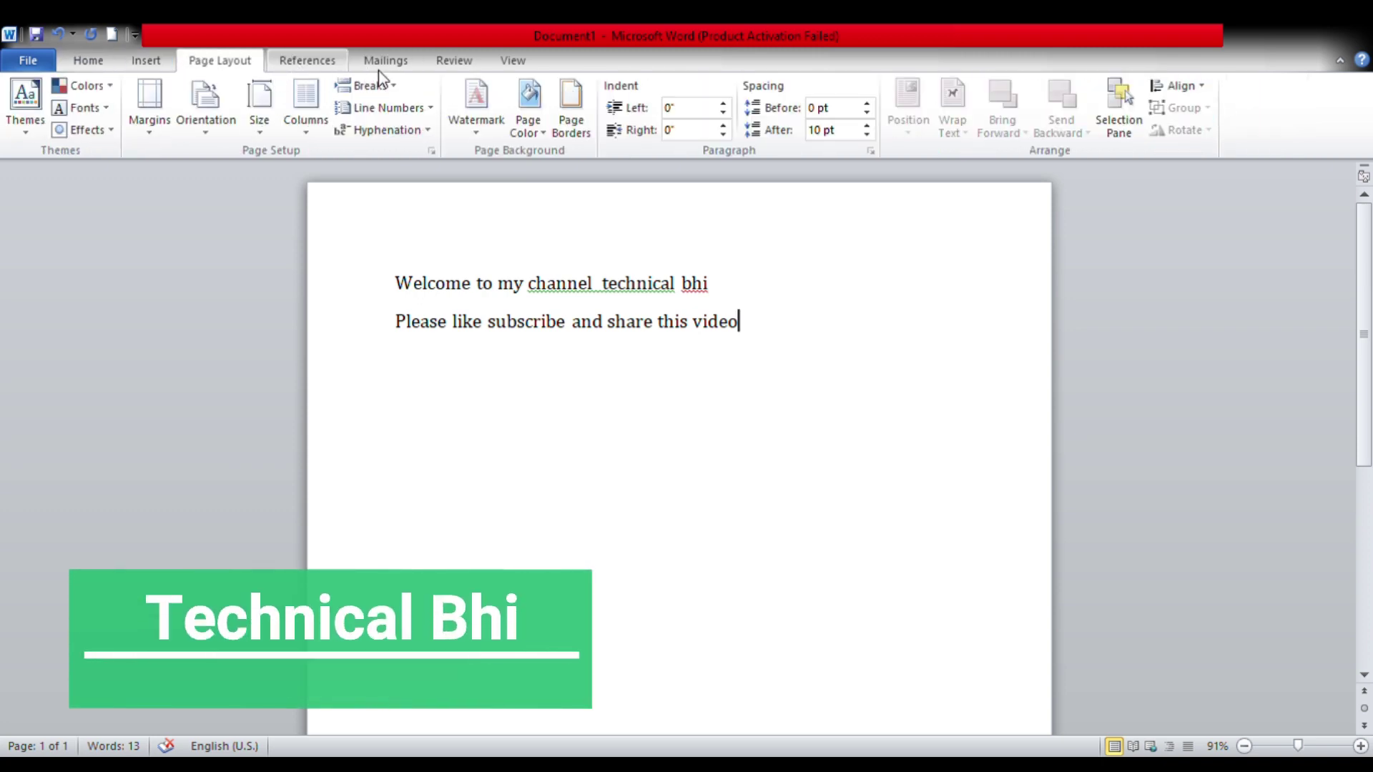
pyautogui.scroll(-1, 457, 66)
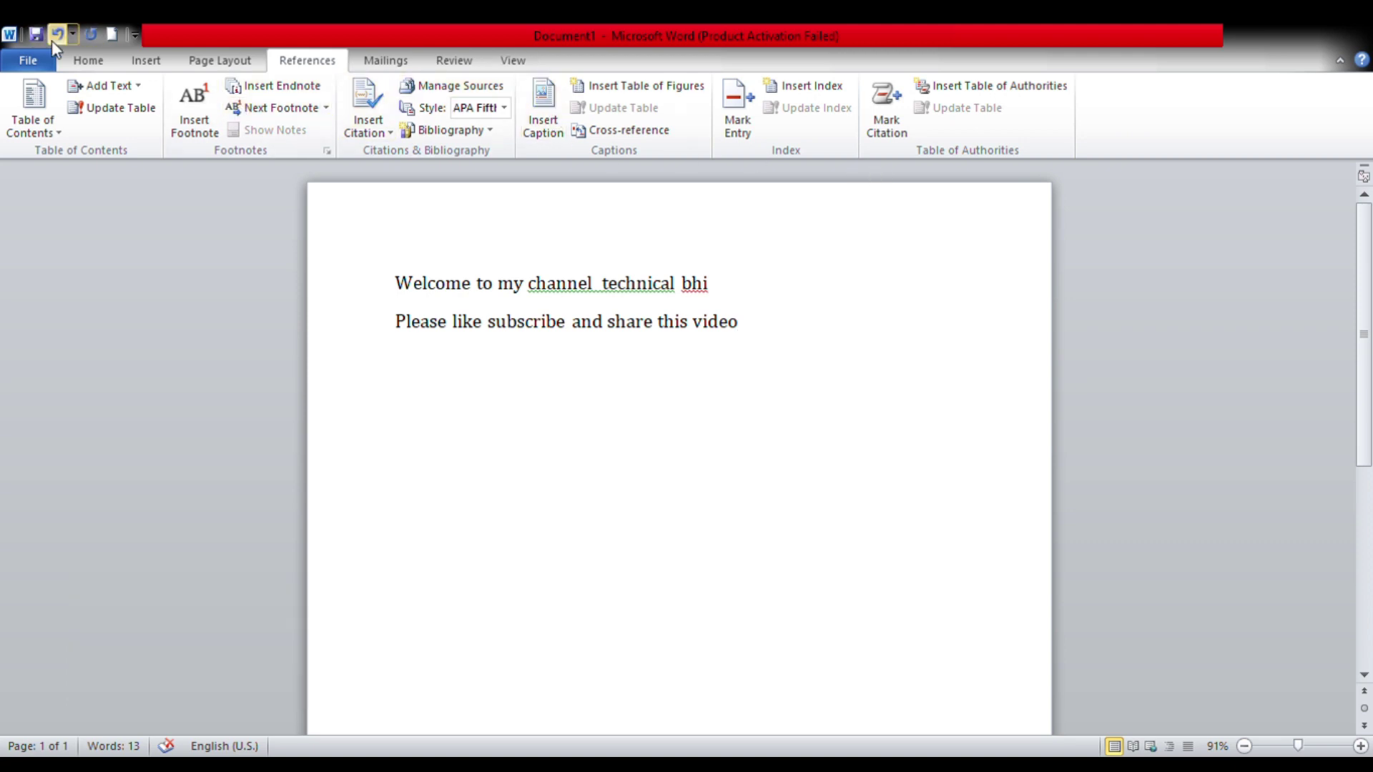
pyautogui.click(81, 60)
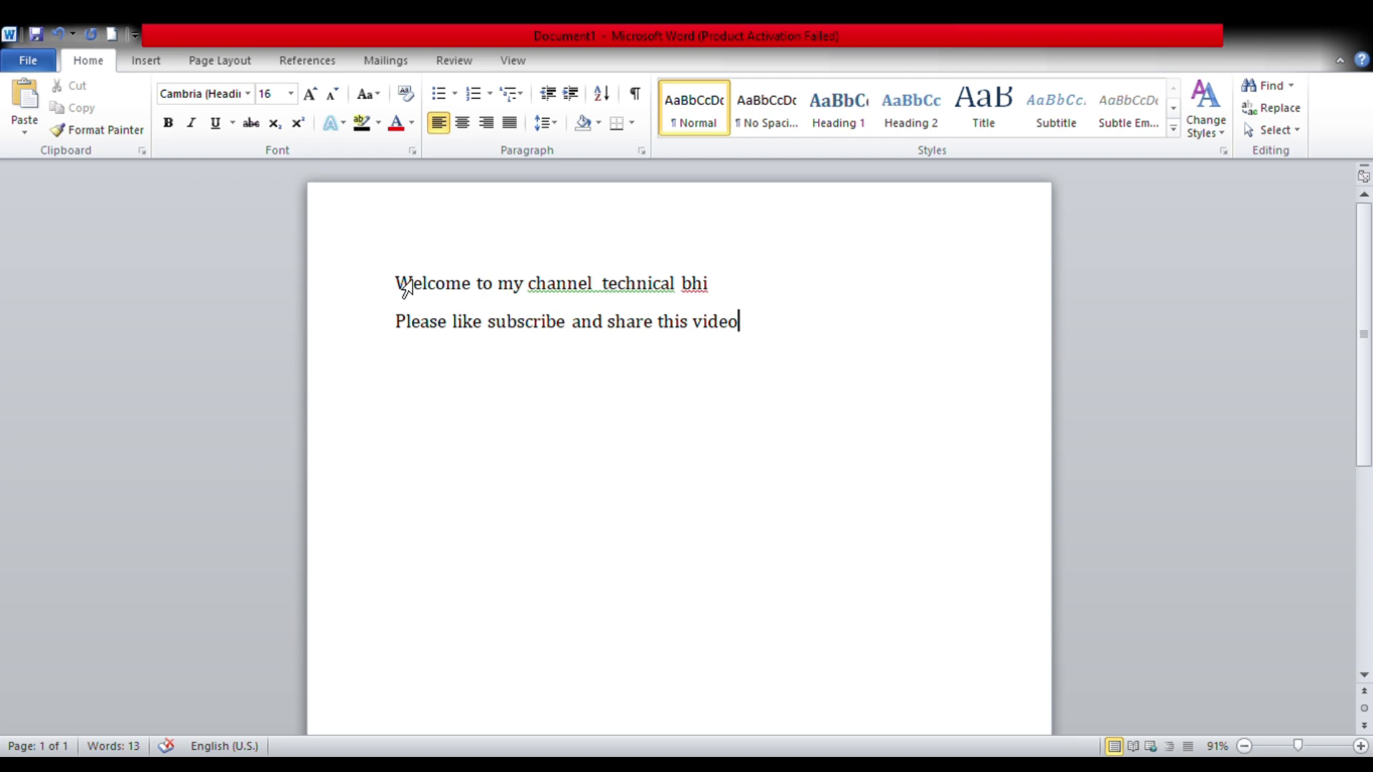
# Try a different font on both greeting lines, then undo it and keep the original font.
pyautogui.moveTo(404, 287); pyautogui.dragTo(692, 344)
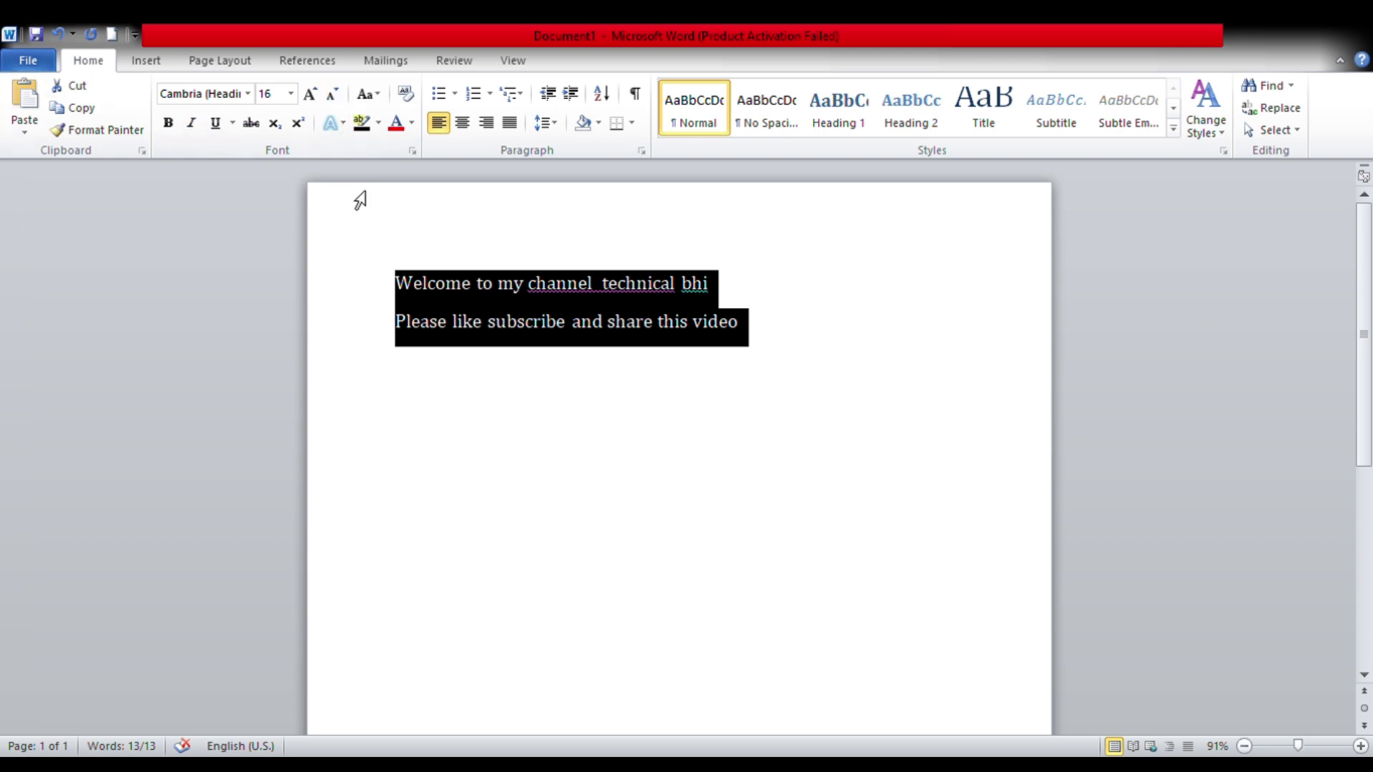
pyautogui.click(254, 100)
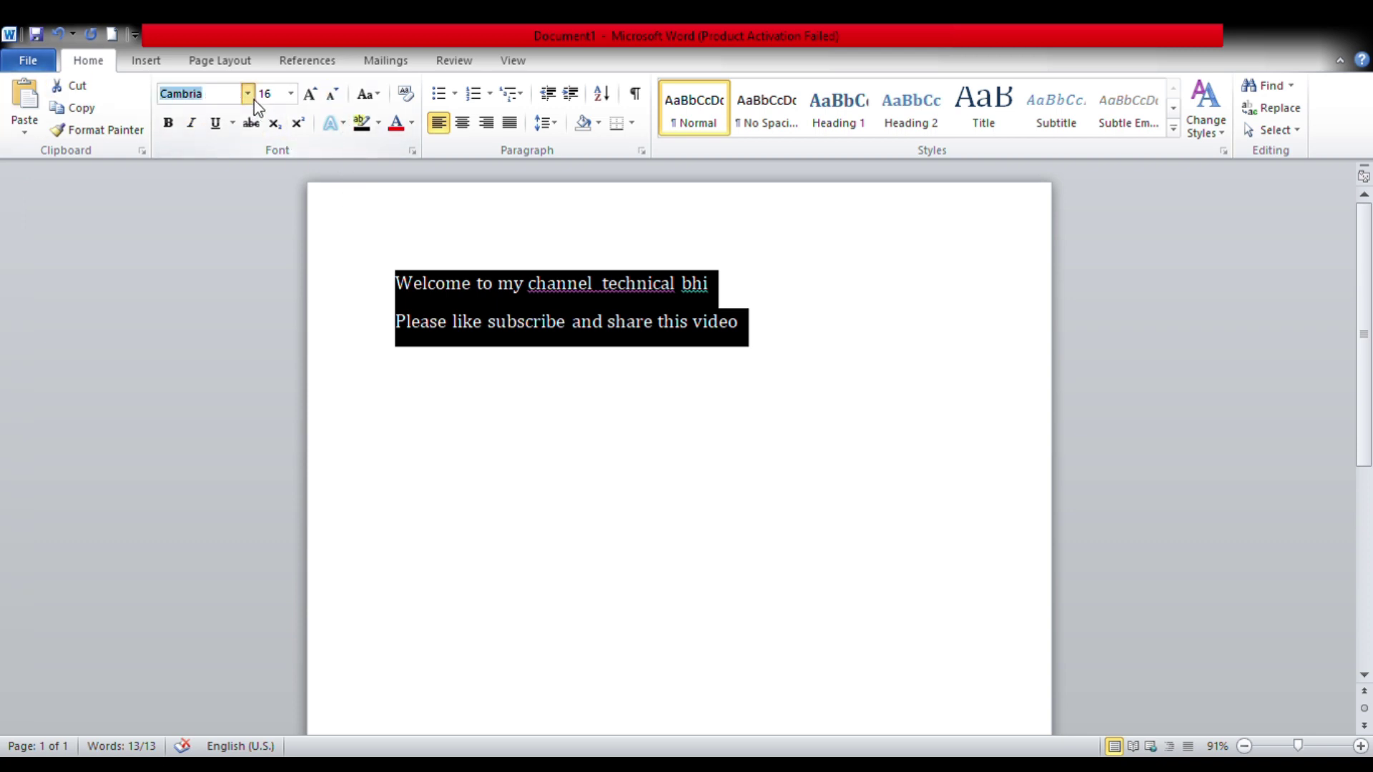
pyautogui.click(247, 173)
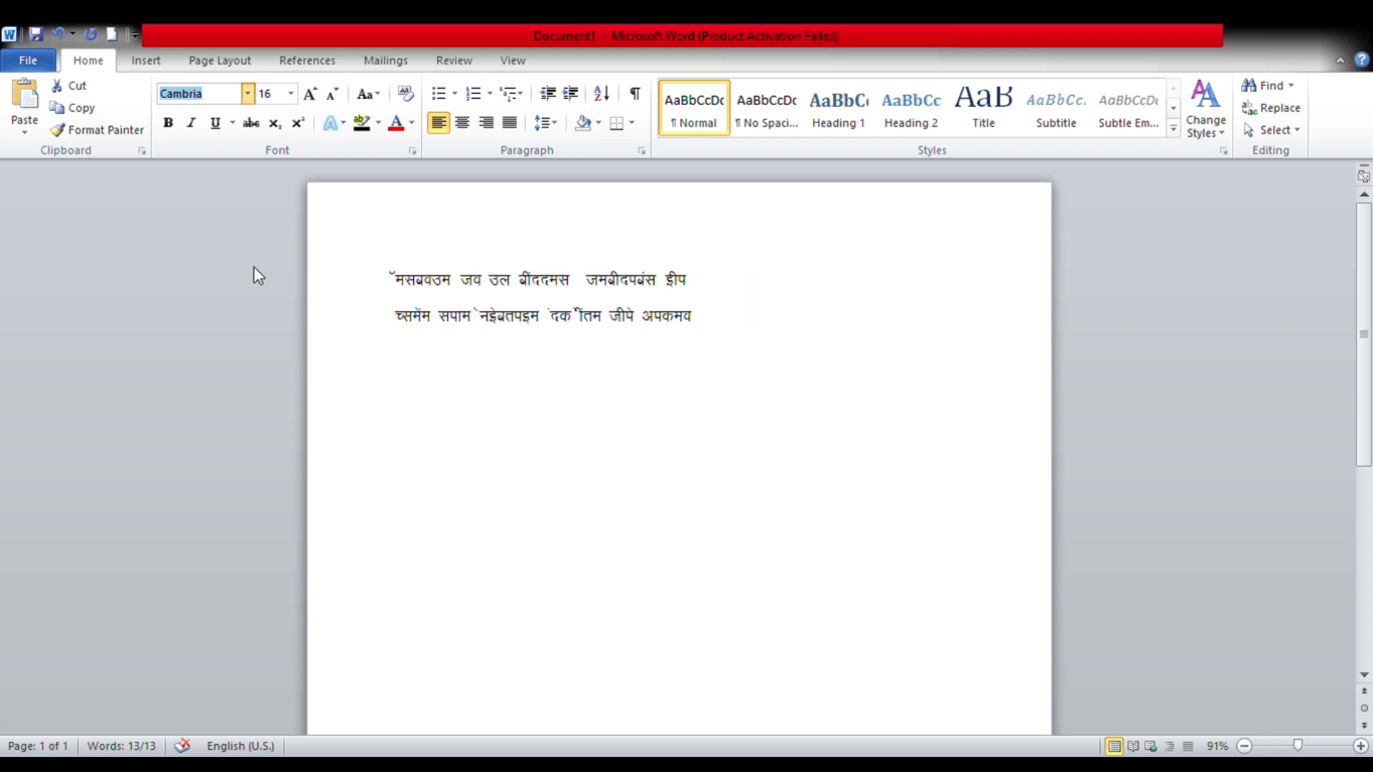
pyautogui.hotkey('ctrl', 'z')
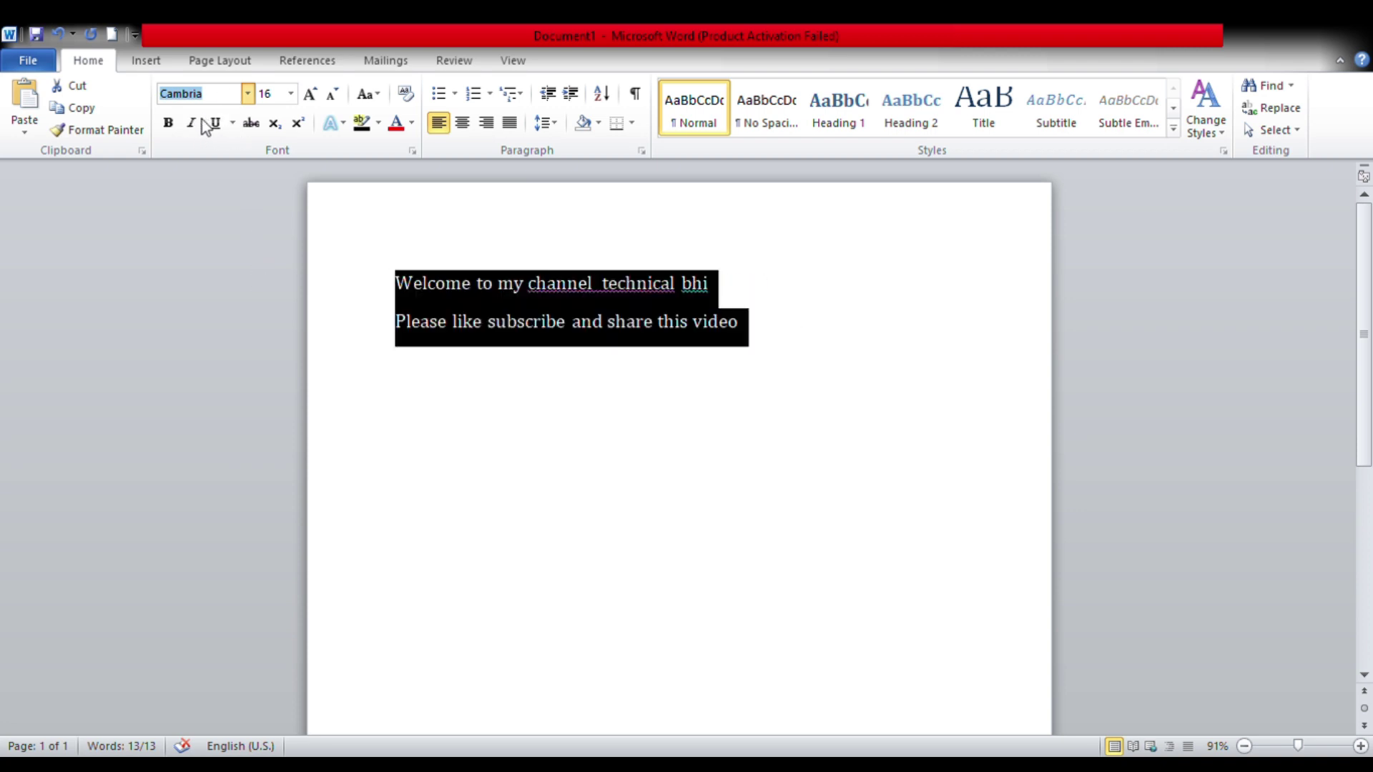
pyautogui.press('Escape')
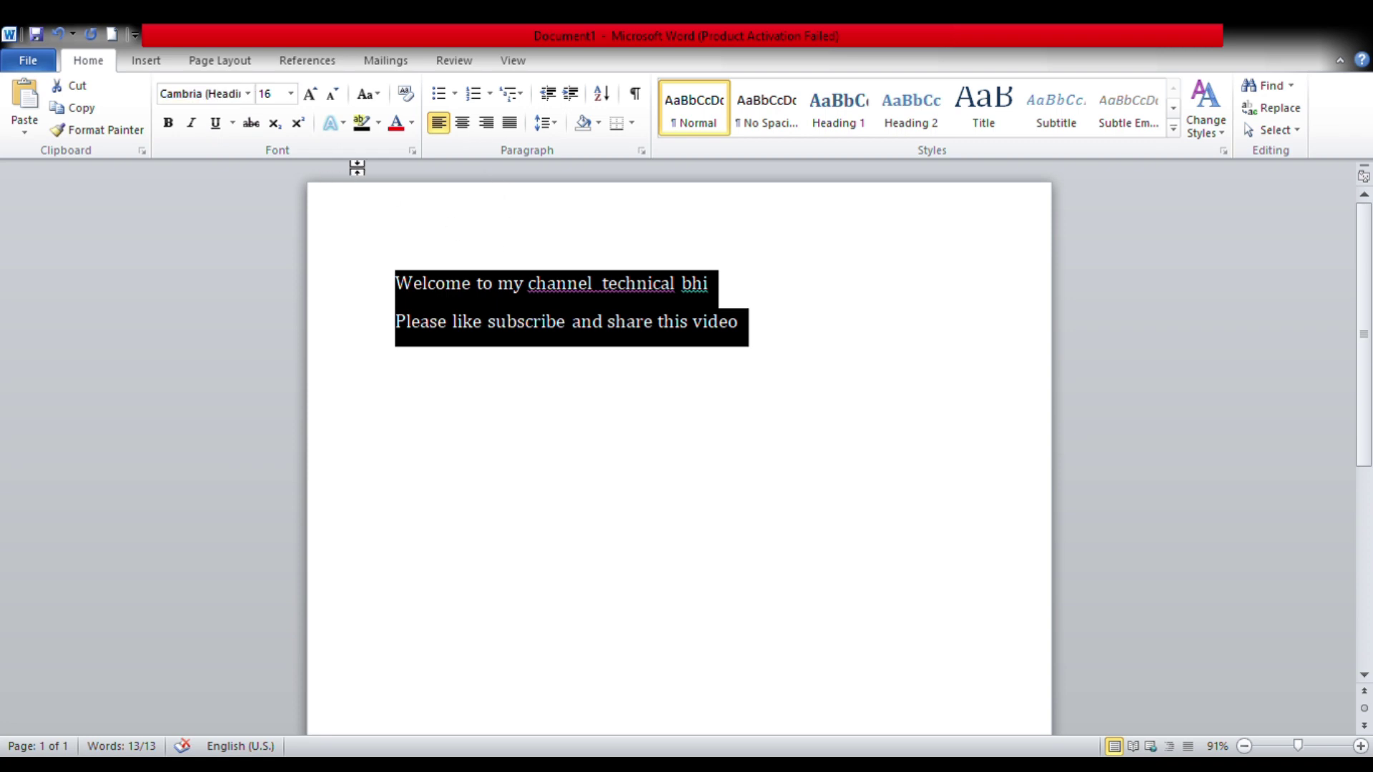
# Reselect the greeting lines and preview fonts in the font list without applying any.
pyautogui.click(396, 215)
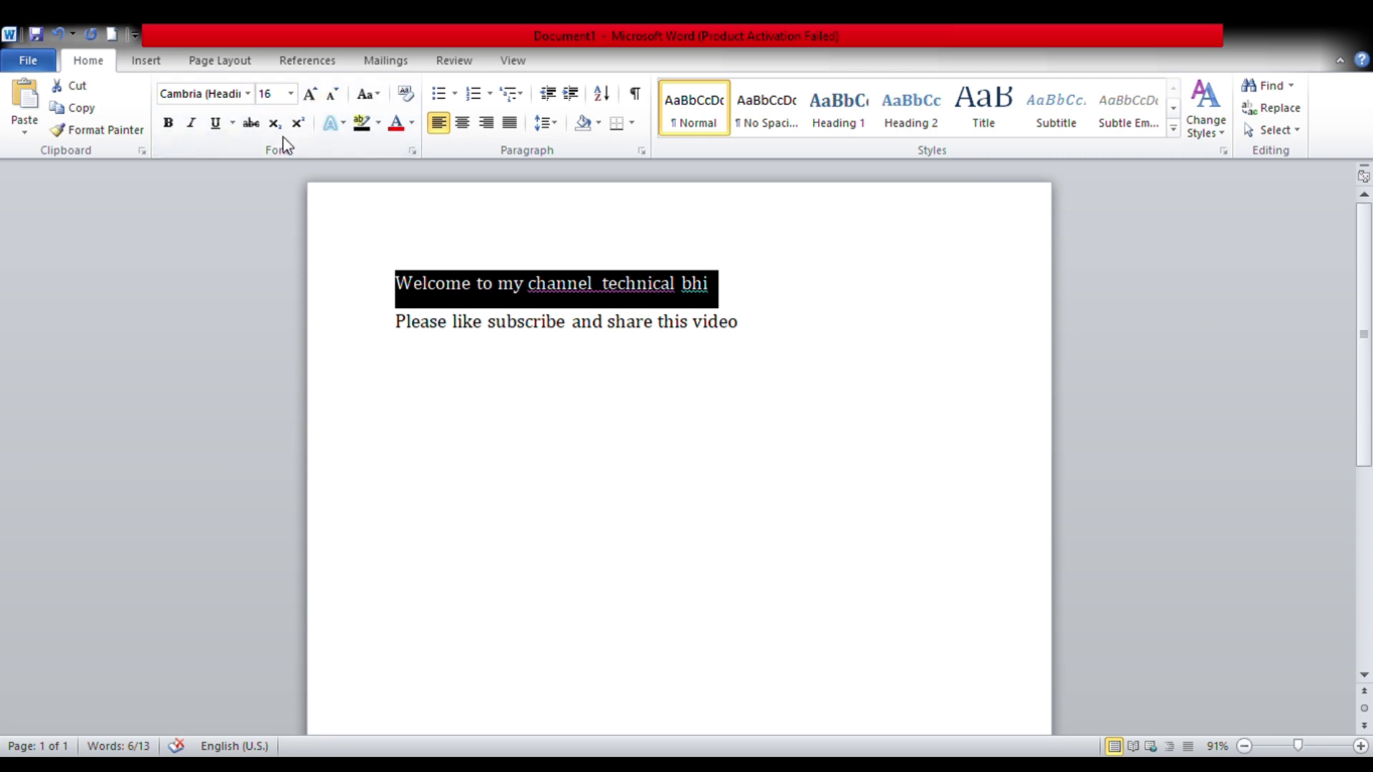
pyautogui.click(715, 422)
pyautogui.moveTo(757, 346)
pyautogui.mouseDown()
pyautogui.moveTo(604, 286)
pyautogui.moveTo(415, 282)
pyautogui.mouseUp()
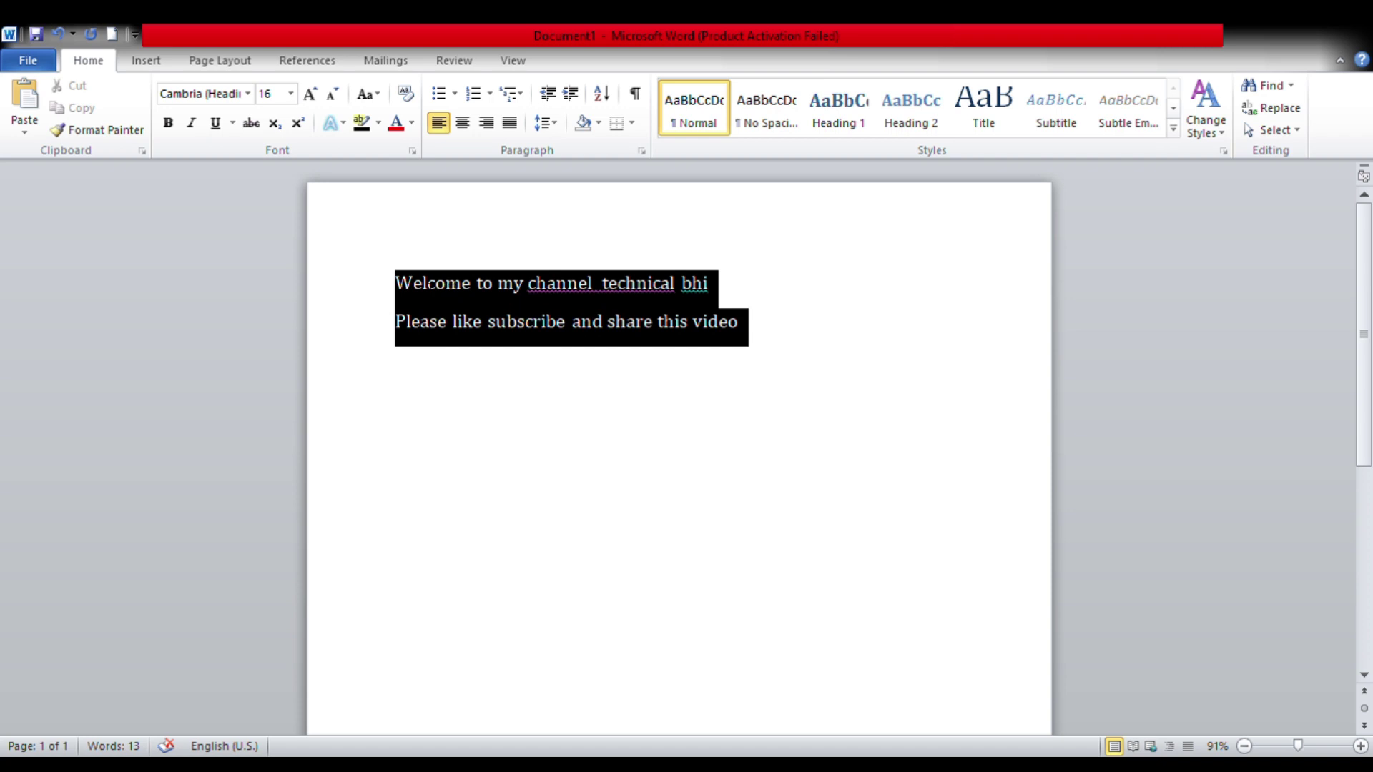
pyautogui.click(247, 95)
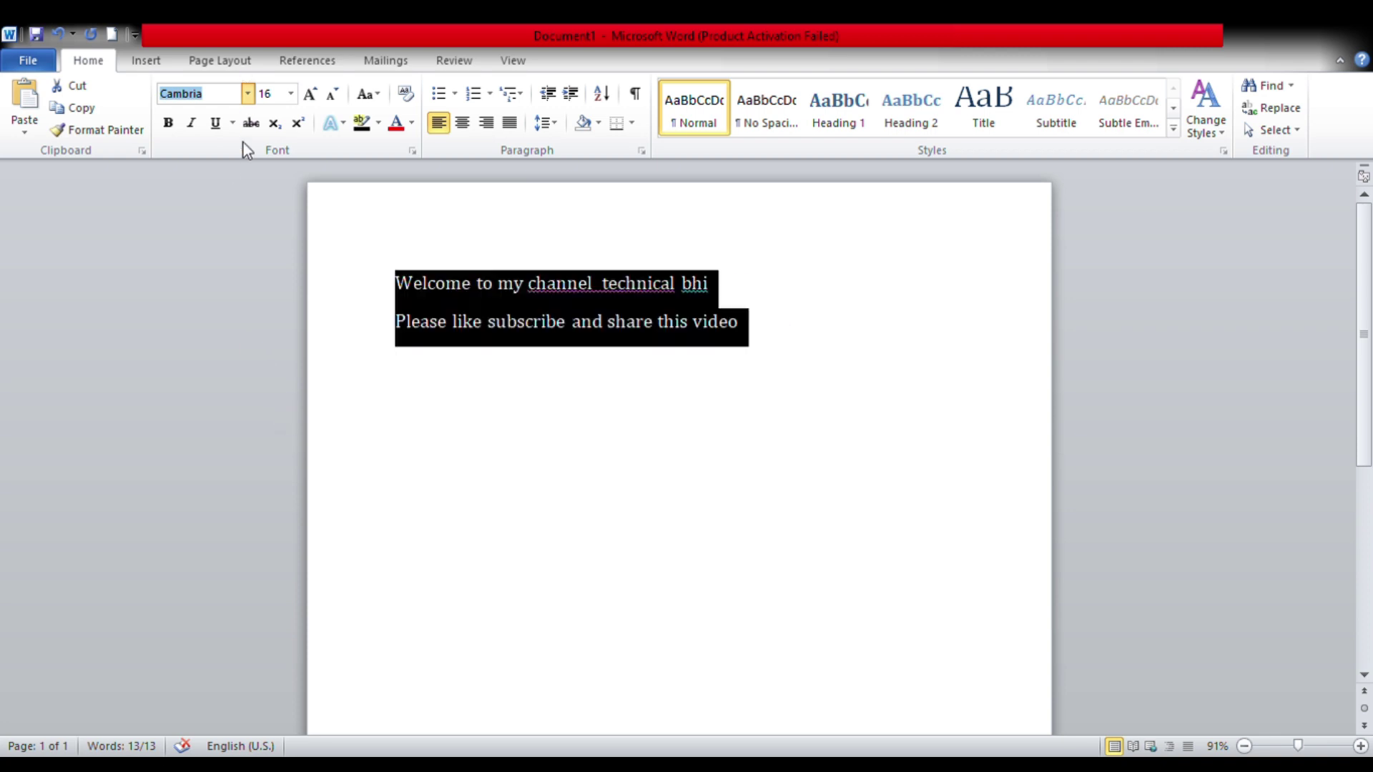
pyautogui.click(989, 364)
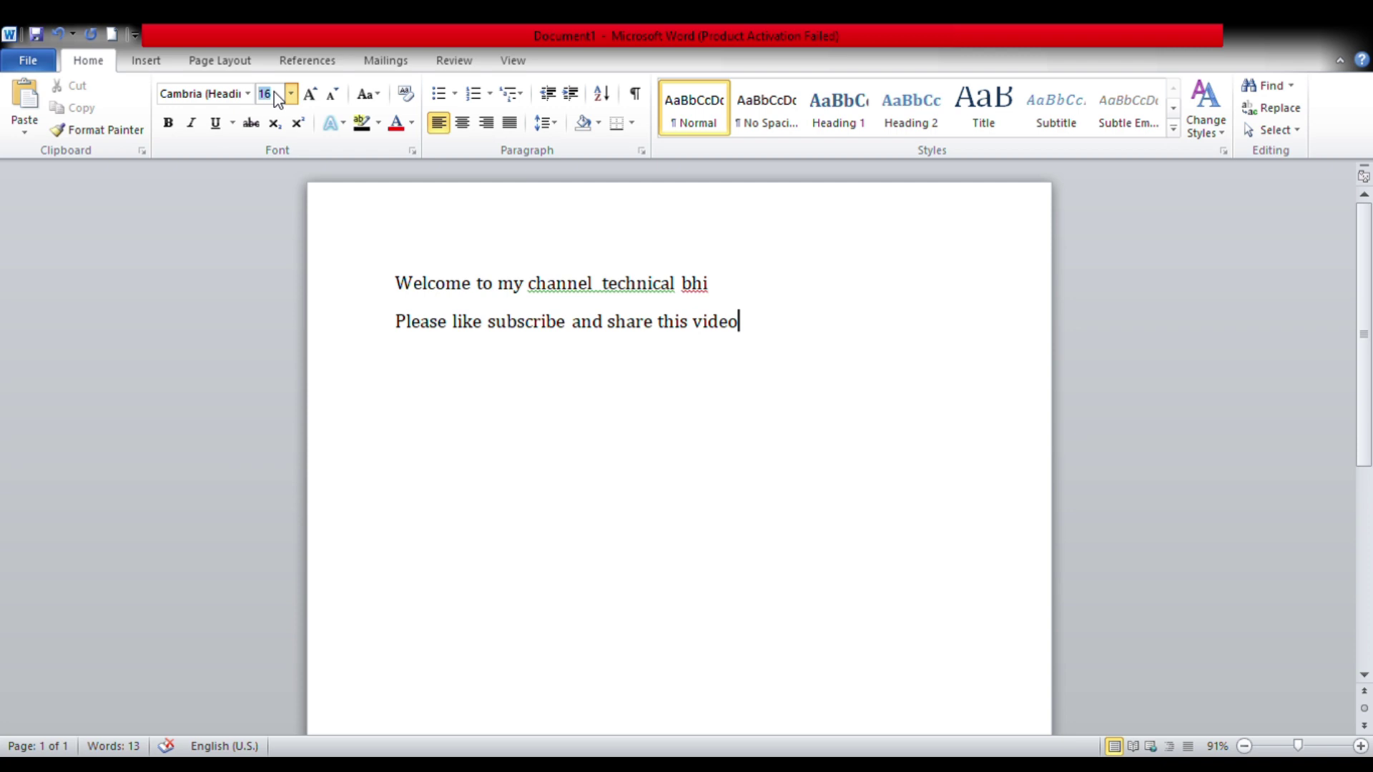
# Try a 100 pt font size on both greeting lines, undo it, then select all text.
pyautogui.write('10')
pyautogui.write('0')
pyautogui.press('Return')
pyautogui.moveTo(770, 323); pyautogui.dragTo(396, 284)
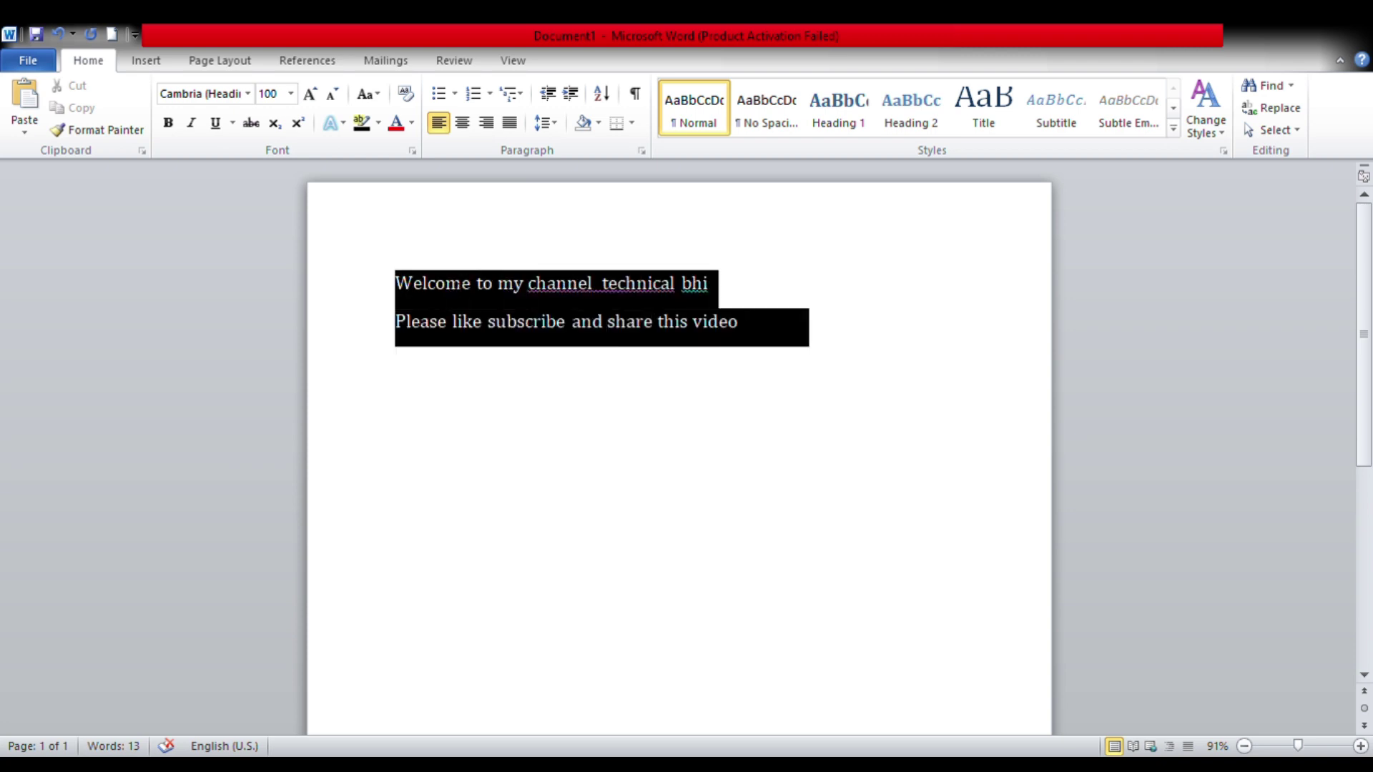
pyautogui.click(275, 97)
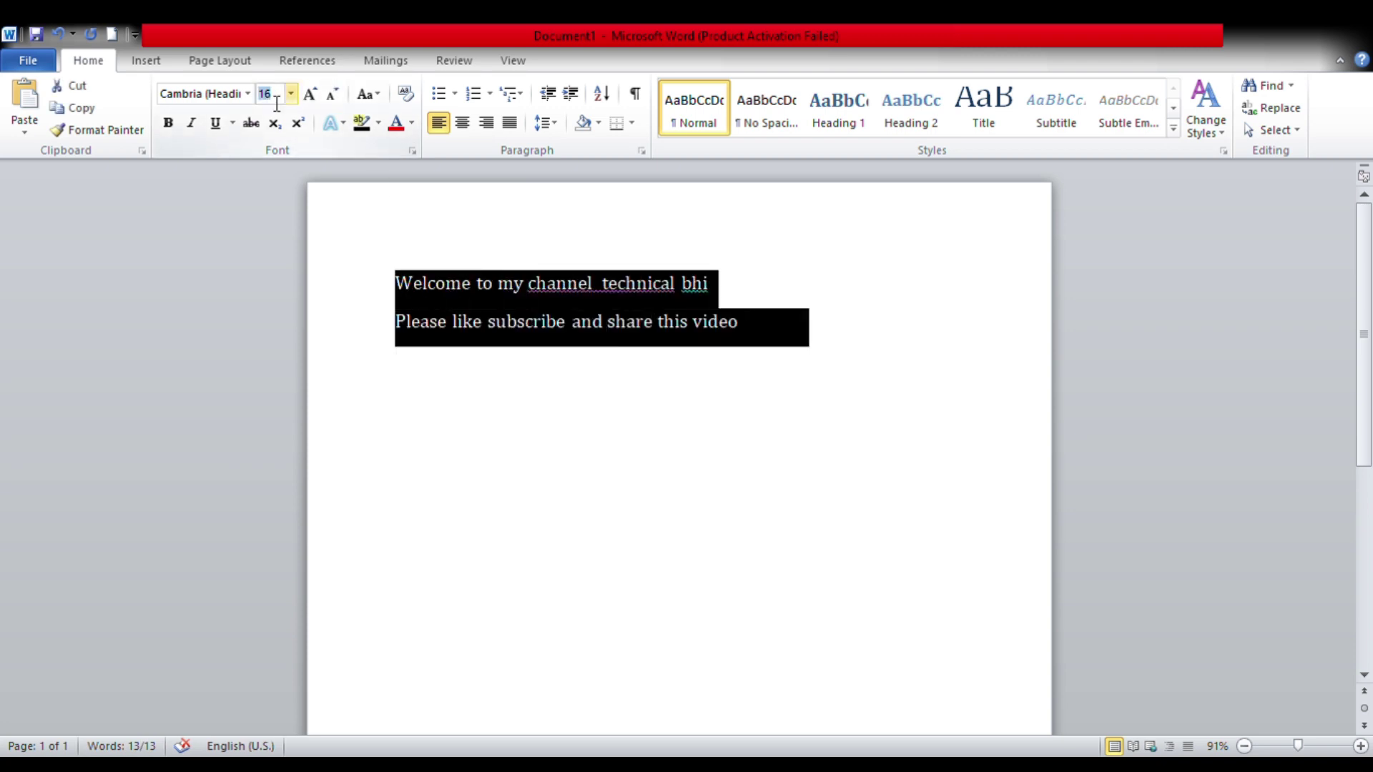
pyautogui.write('100')
pyautogui.press('Return')
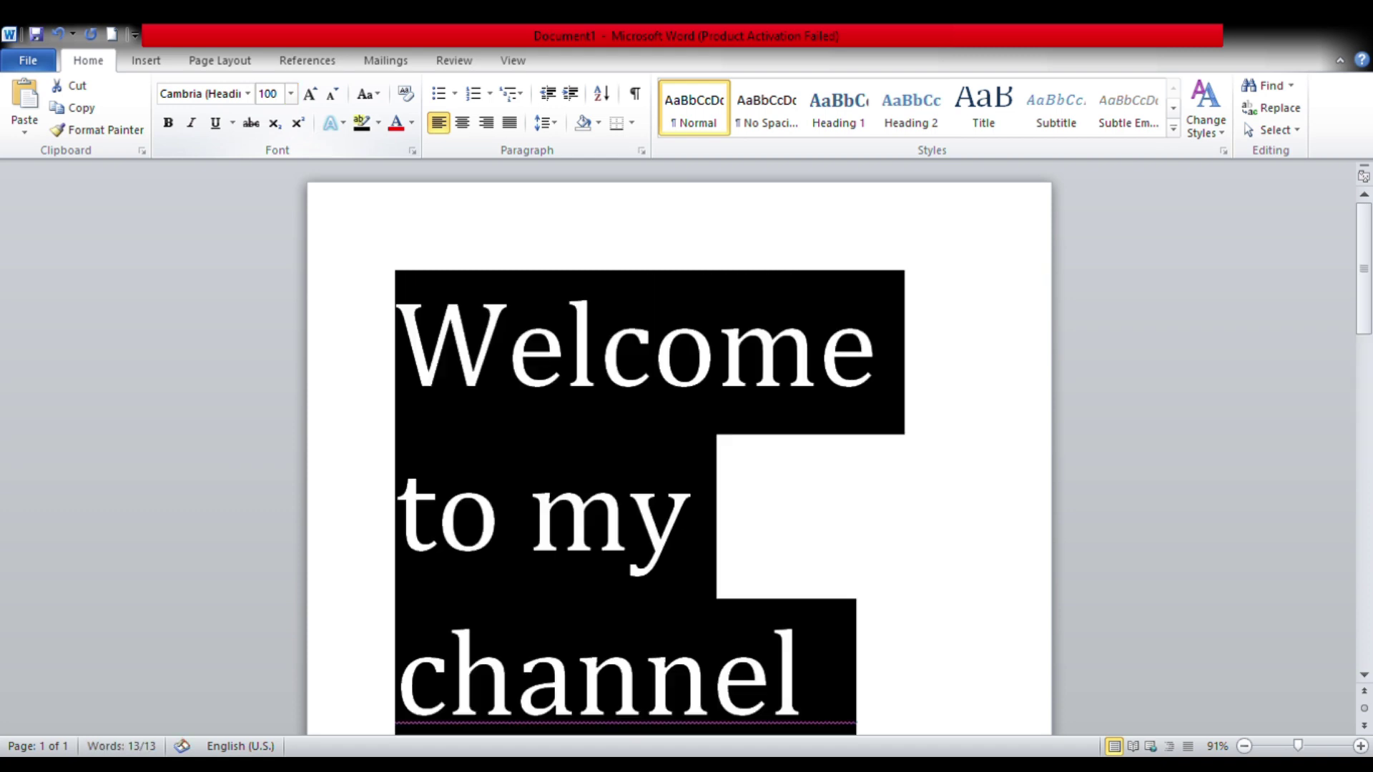
pyautogui.scroll(-1, 800, 307)
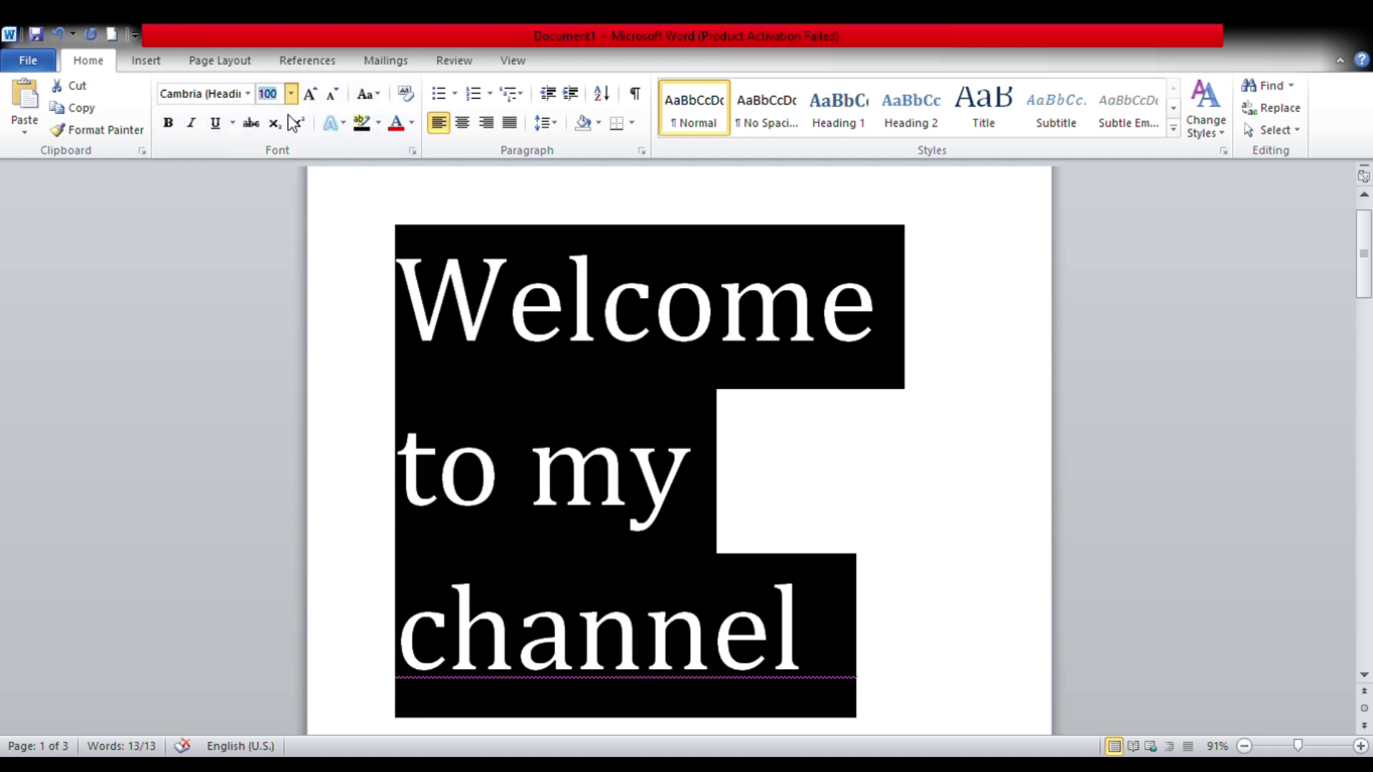
pyautogui.hotkey('ctrl', 'z')
pyautogui.hotkey('ctrl', 'z')
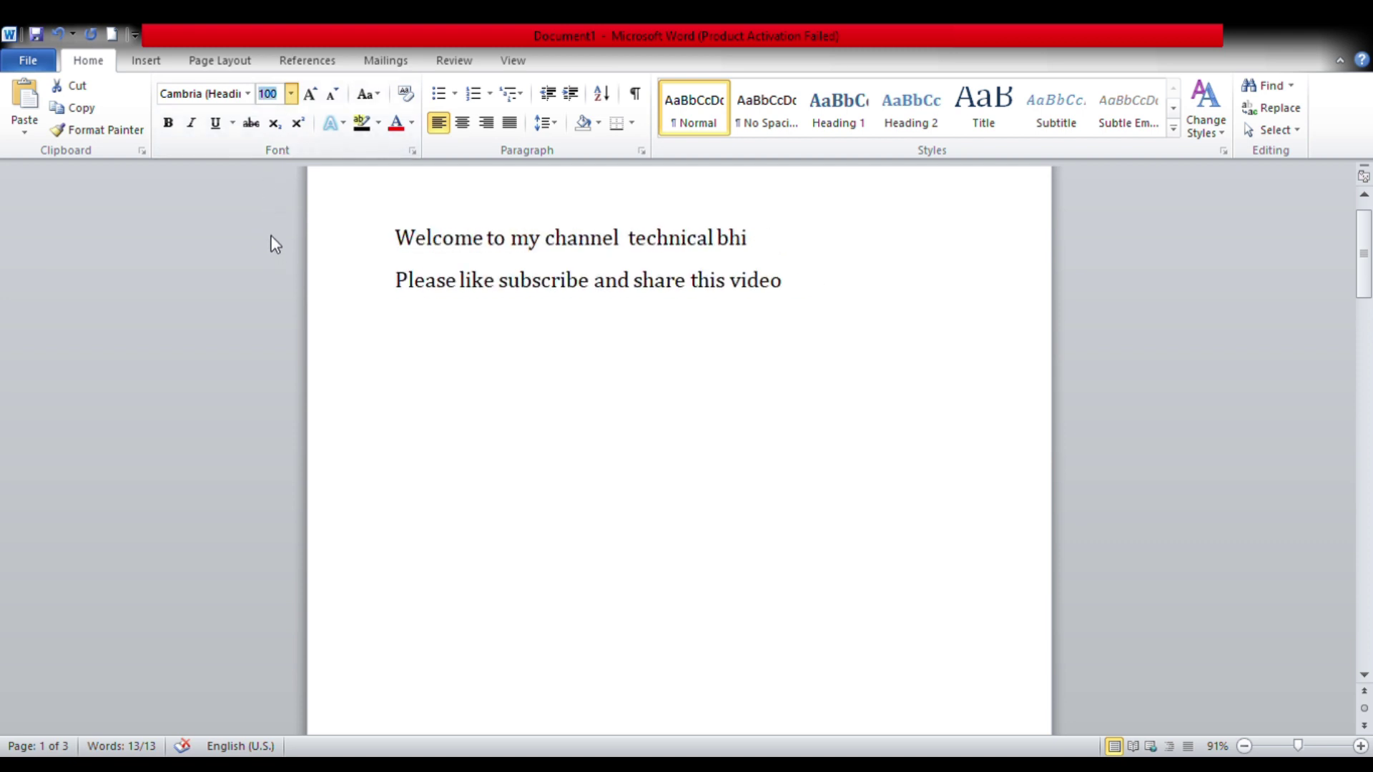
pyautogui.hotkey('ctrl', 'a')
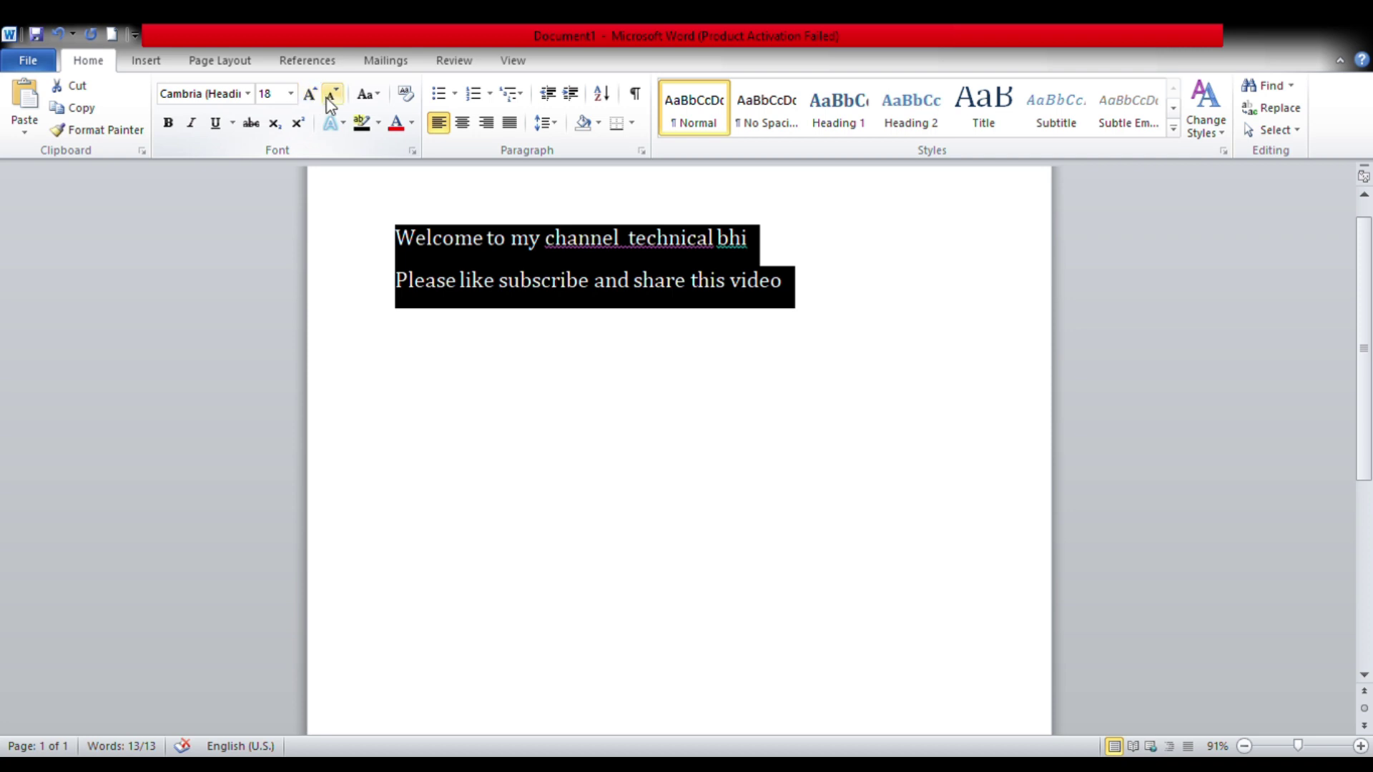
pyautogui.click(327, 99)
pyautogui.click(327, 98)
pyautogui.click(328, 99)
pyautogui.click(327, 98)
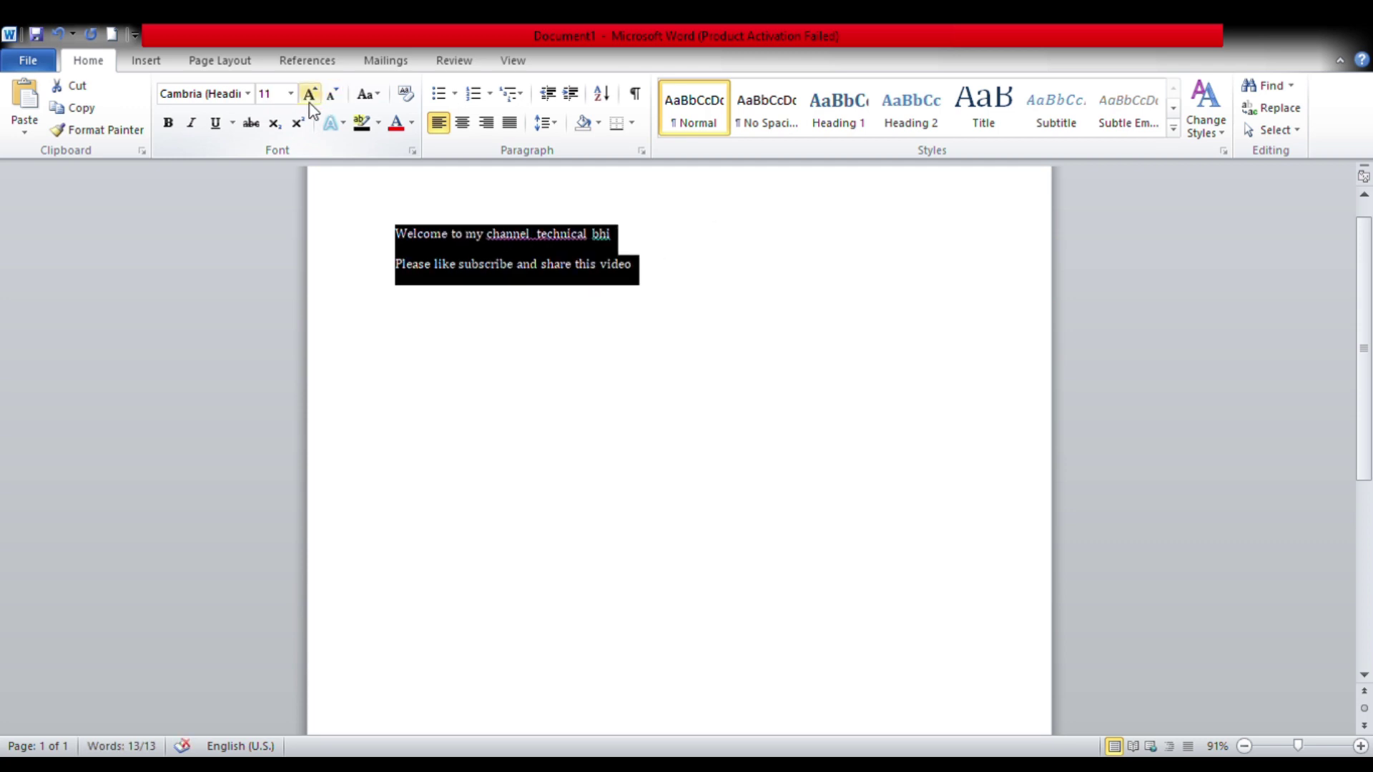
pyautogui.click(310, 105)
pyautogui.click(310, 104)
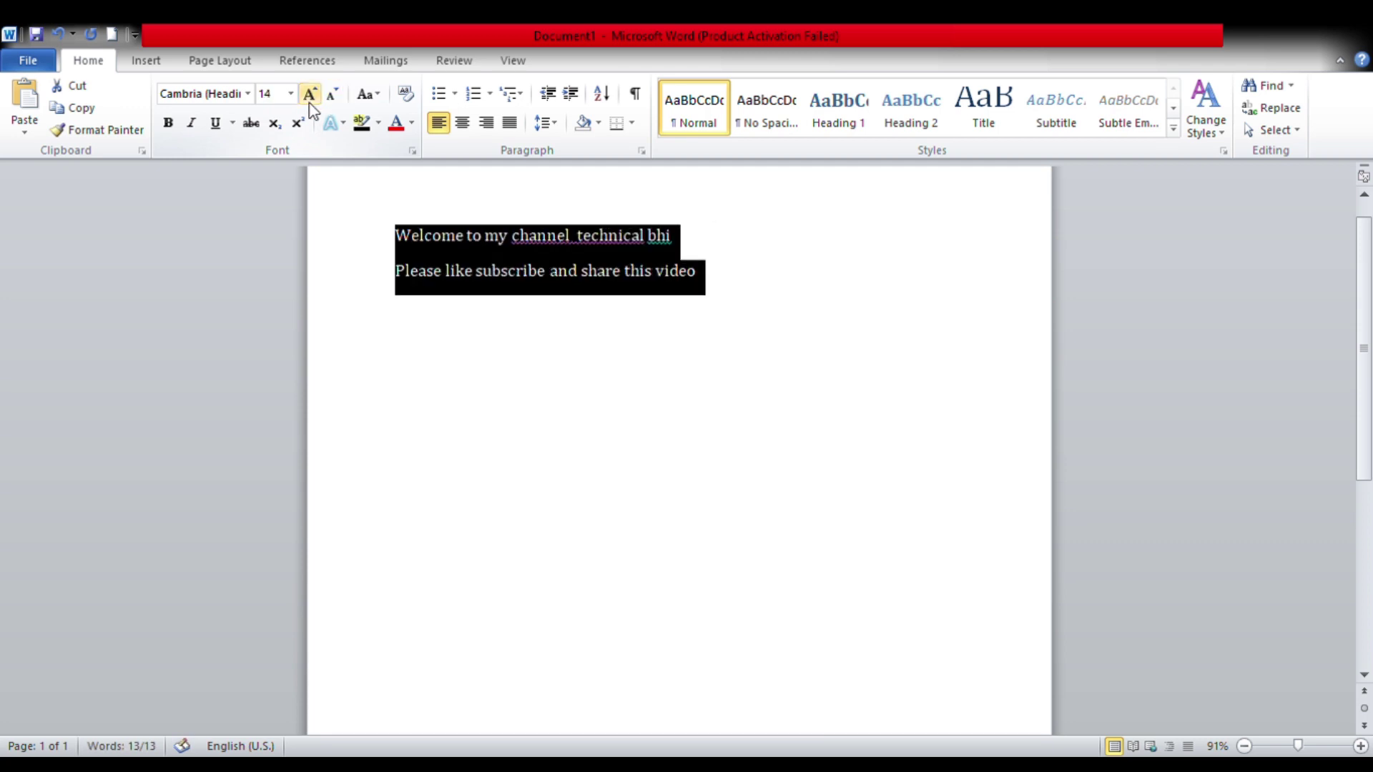
pyautogui.click(310, 104)
pyautogui.click(310, 104)
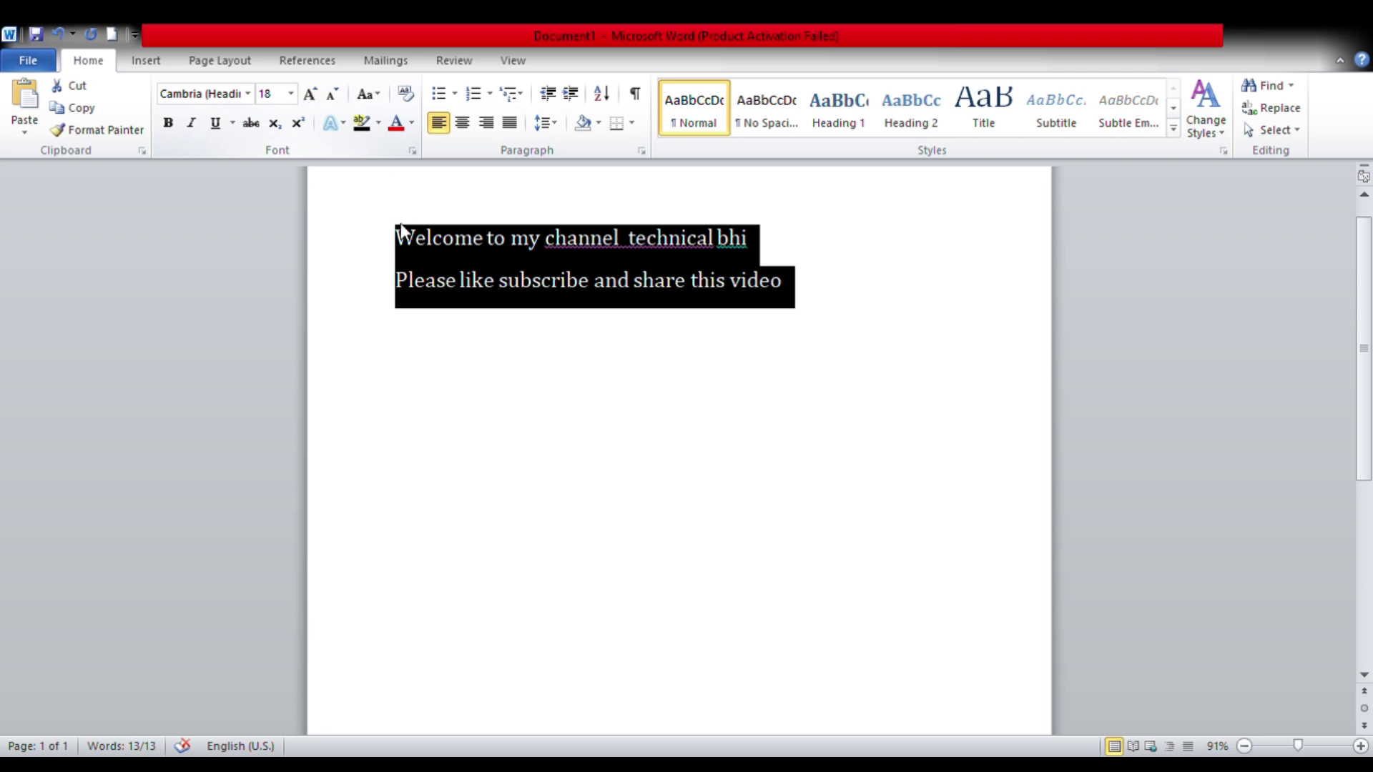
pyautogui.moveTo(398, 233); pyautogui.dragTo(393, 259)
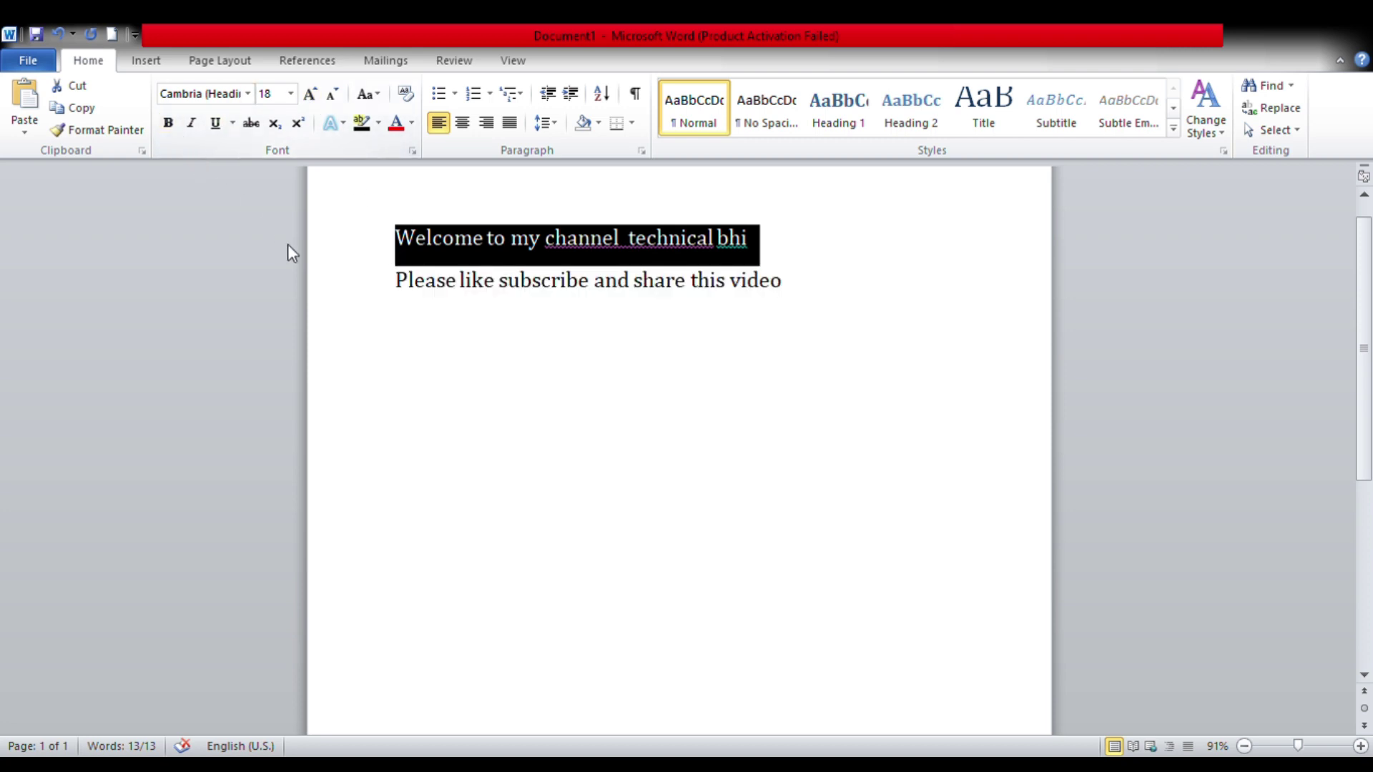
pyautogui.click(633, 279)
pyautogui.click(398, 239)
pyautogui.moveTo(398, 239); pyautogui.dragTo(696, 287)
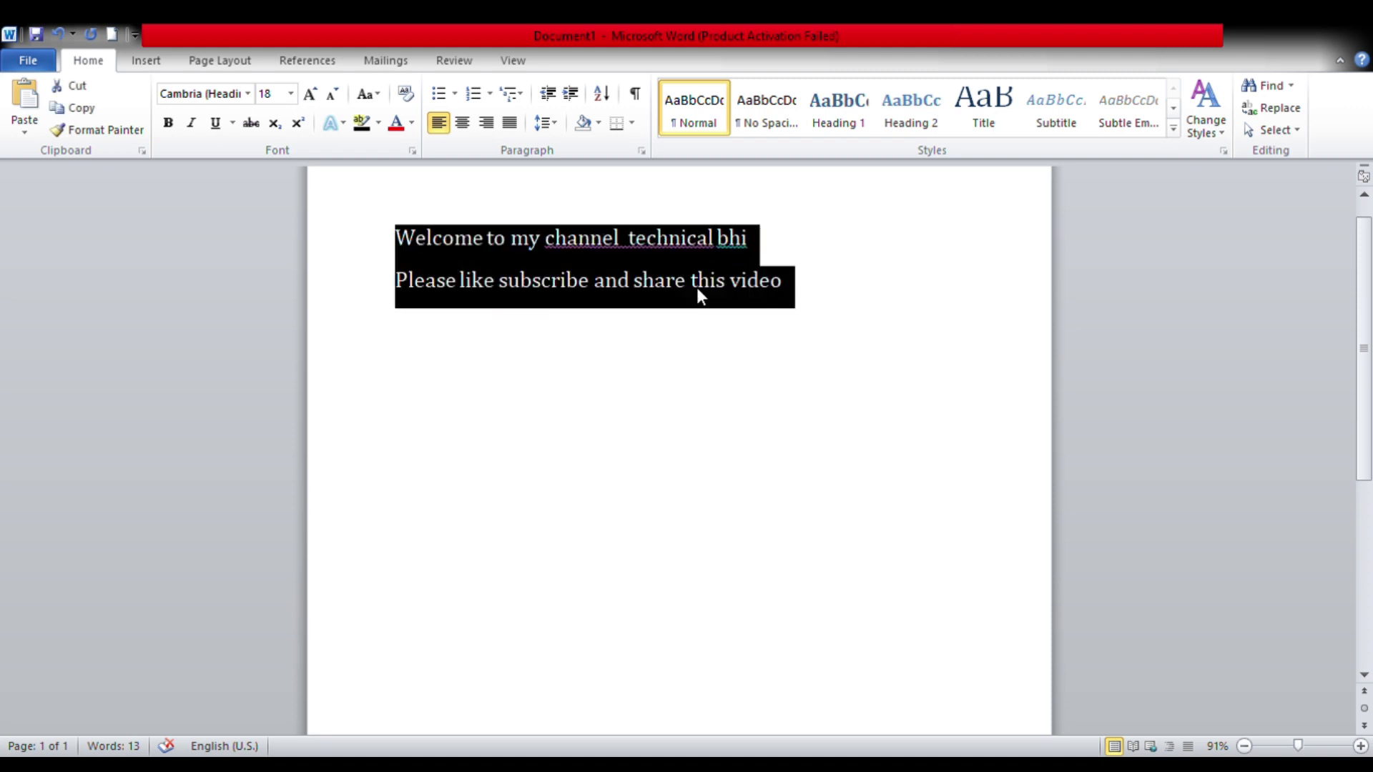
# Remove bold from both greeting lines and switch italics on and back off, leaving plain text.
pyautogui.click(169, 123)
pyautogui.click(640, 422)
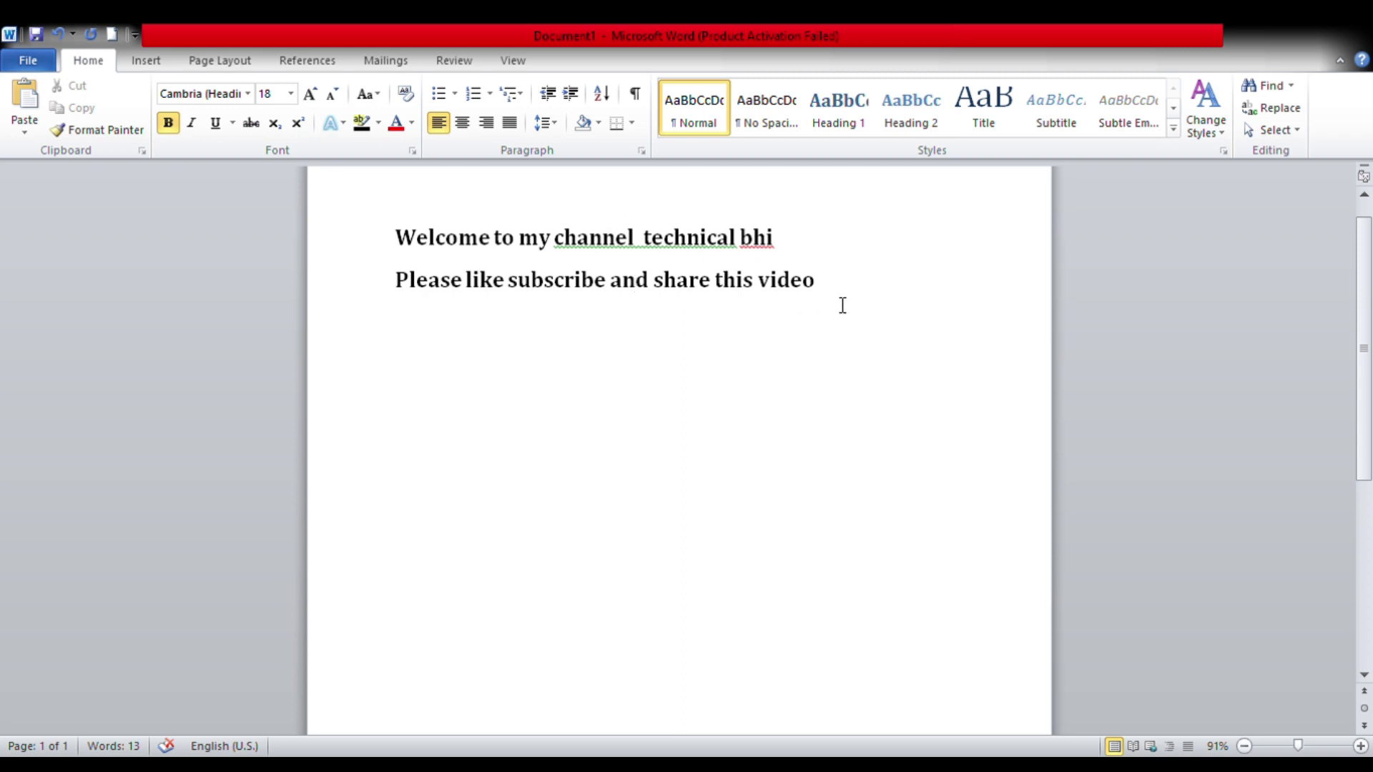
pyautogui.moveTo(842, 305); pyautogui.dragTo(395, 236)
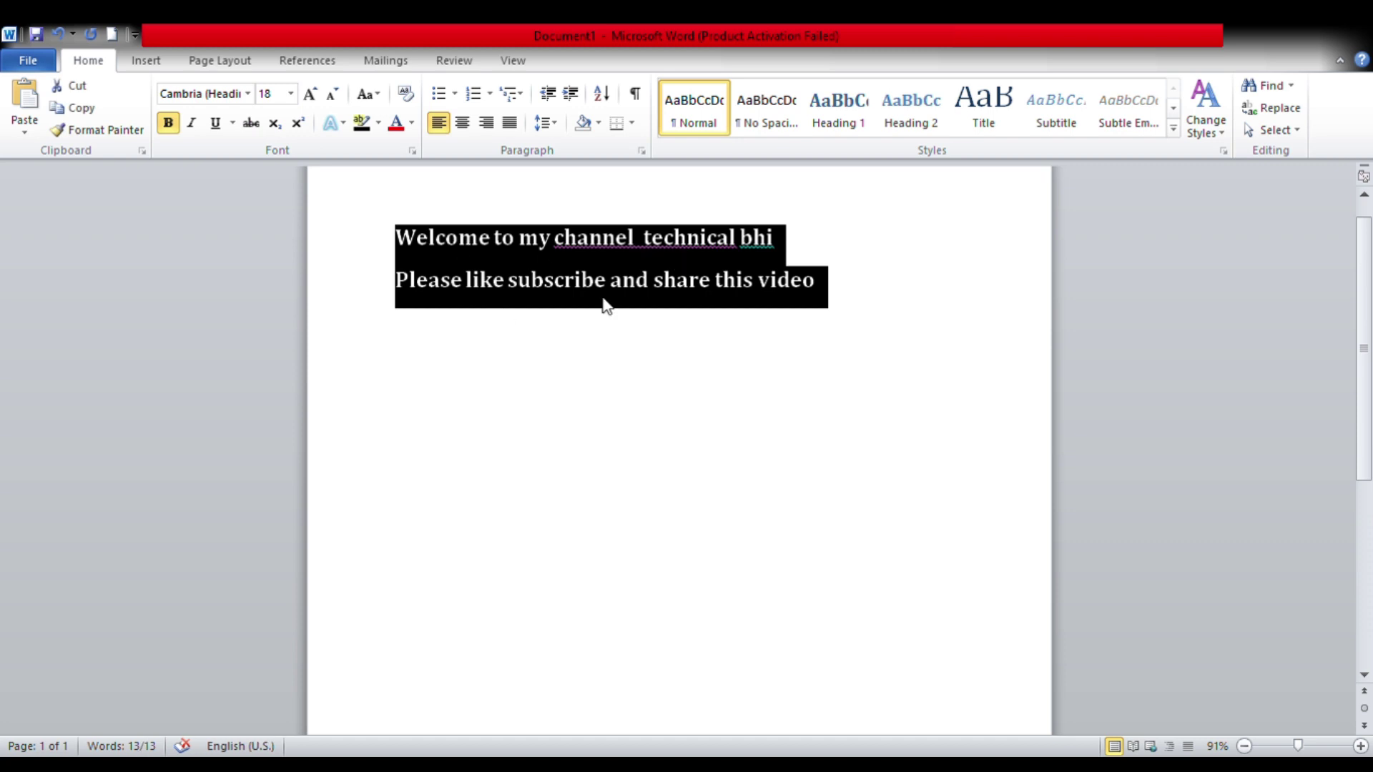
pyautogui.click(166, 124)
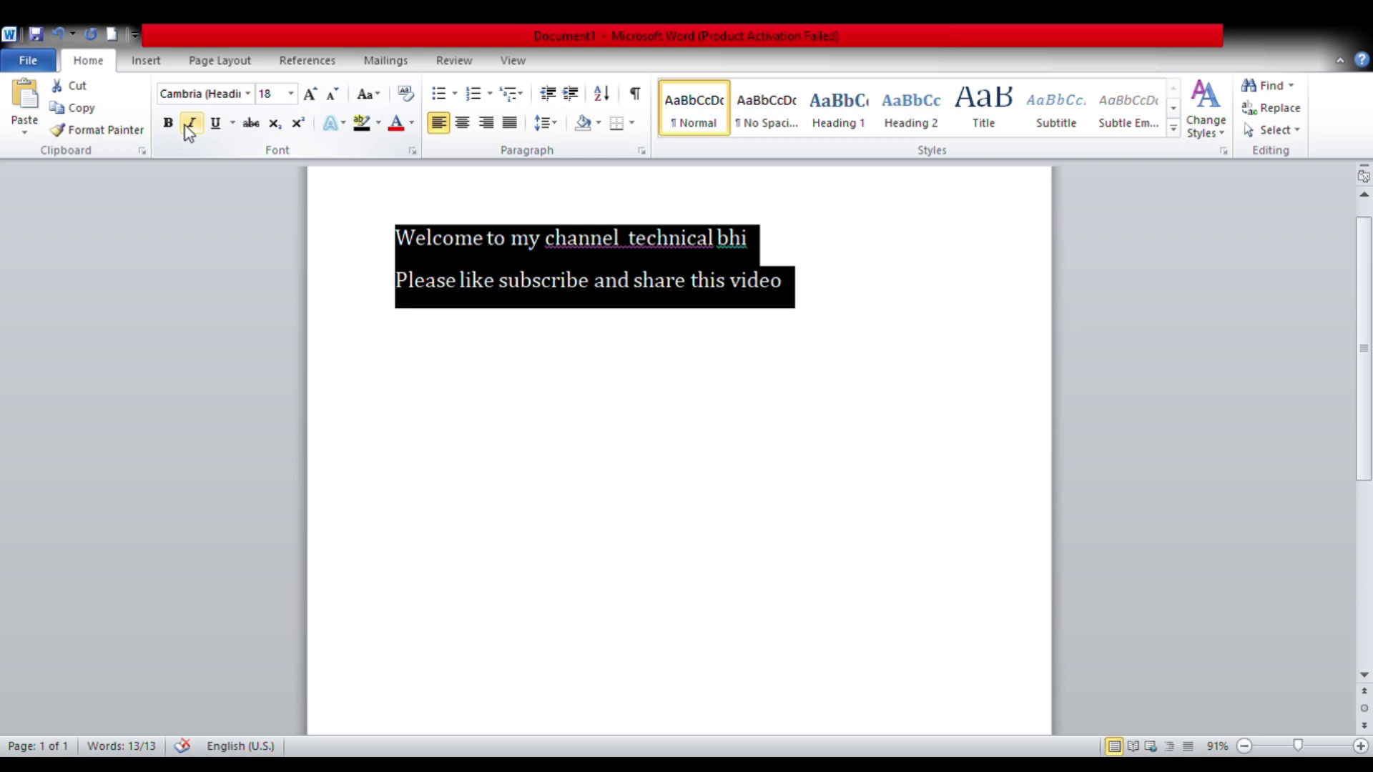
pyautogui.click(188, 124)
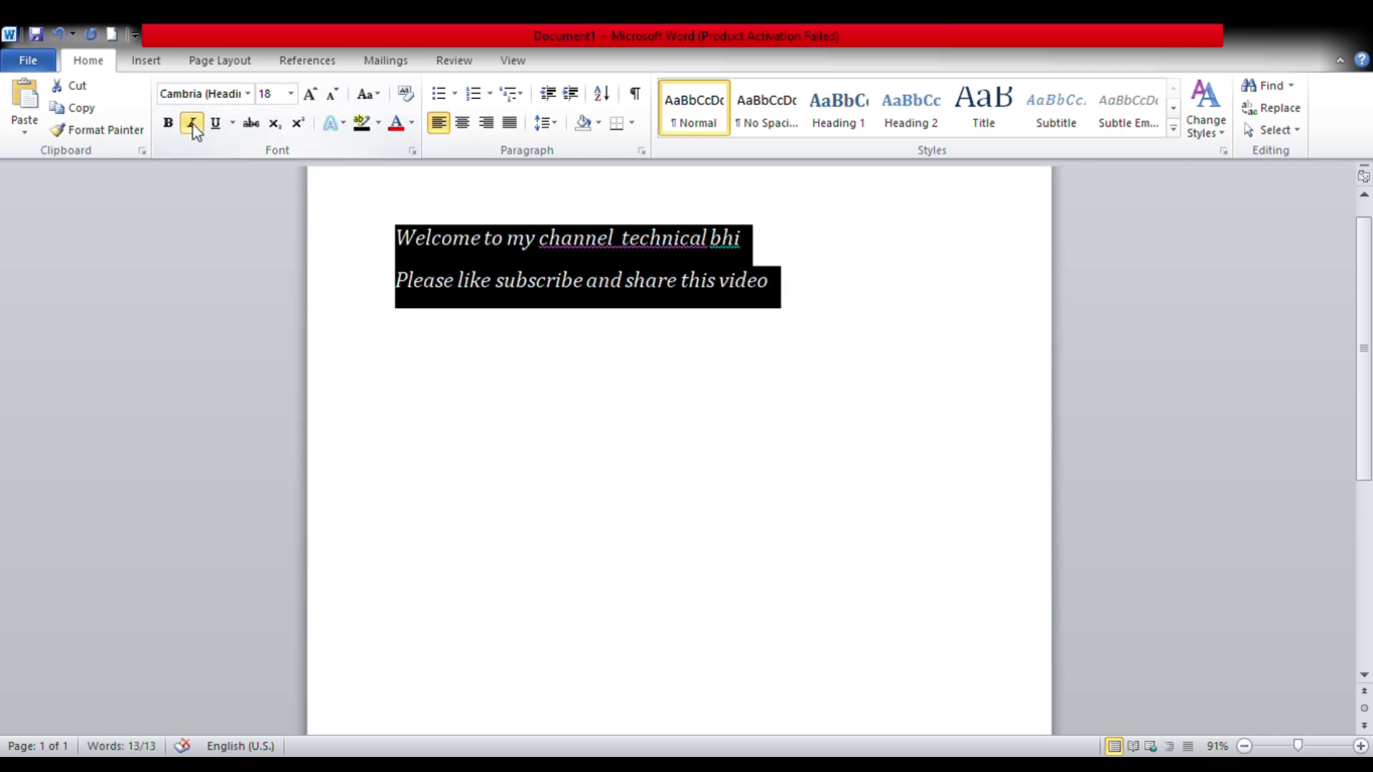
pyautogui.click(191, 125)
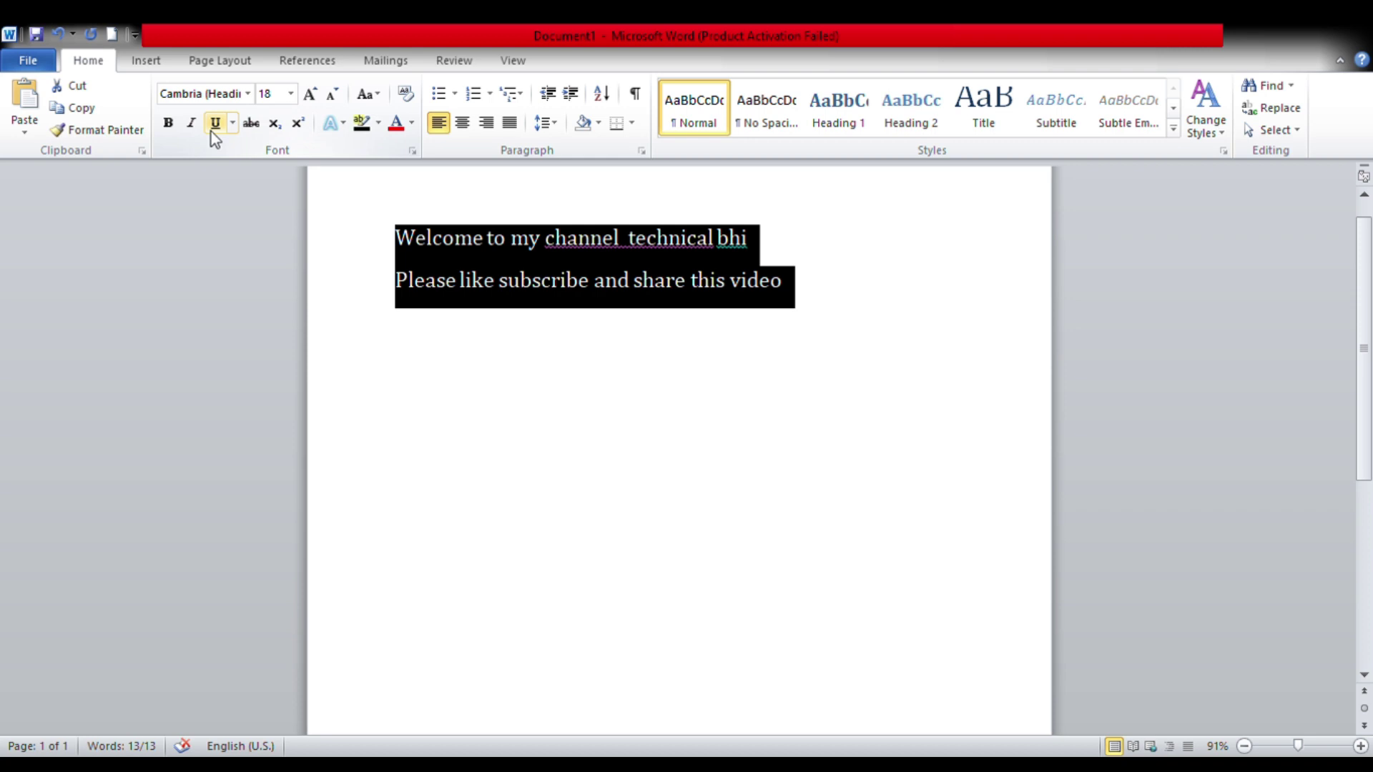
pyautogui.click(213, 128)
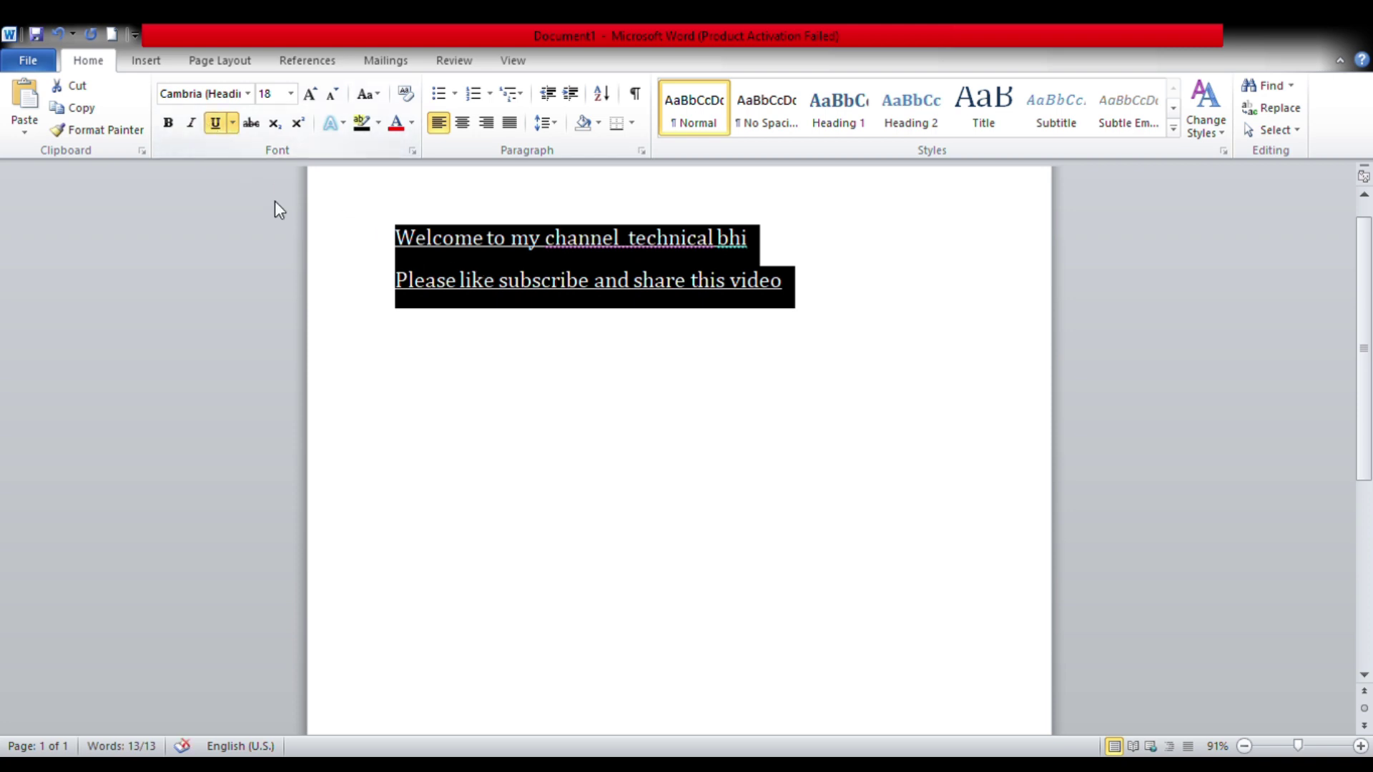
pyautogui.click(726, 480)
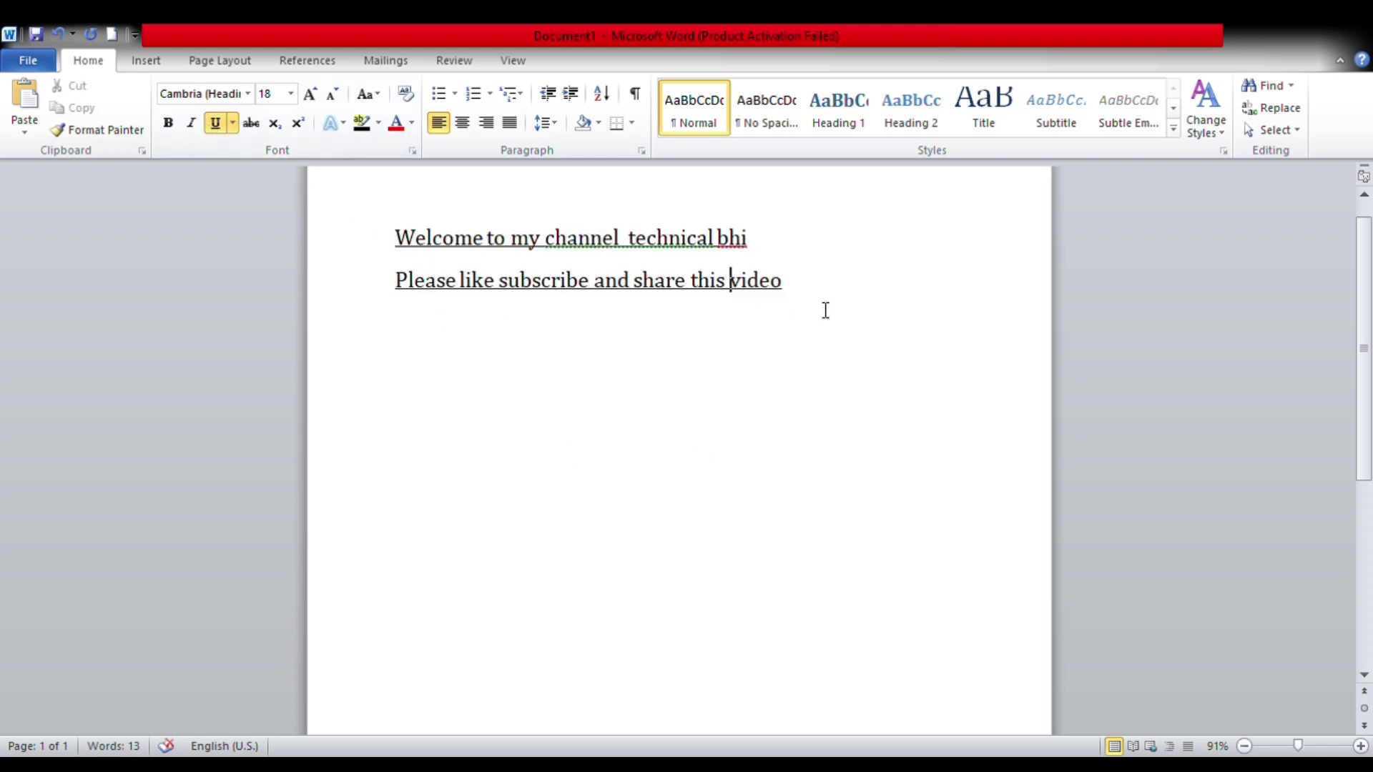
pyautogui.moveTo(820, 304); pyautogui.dragTo(396, 236)
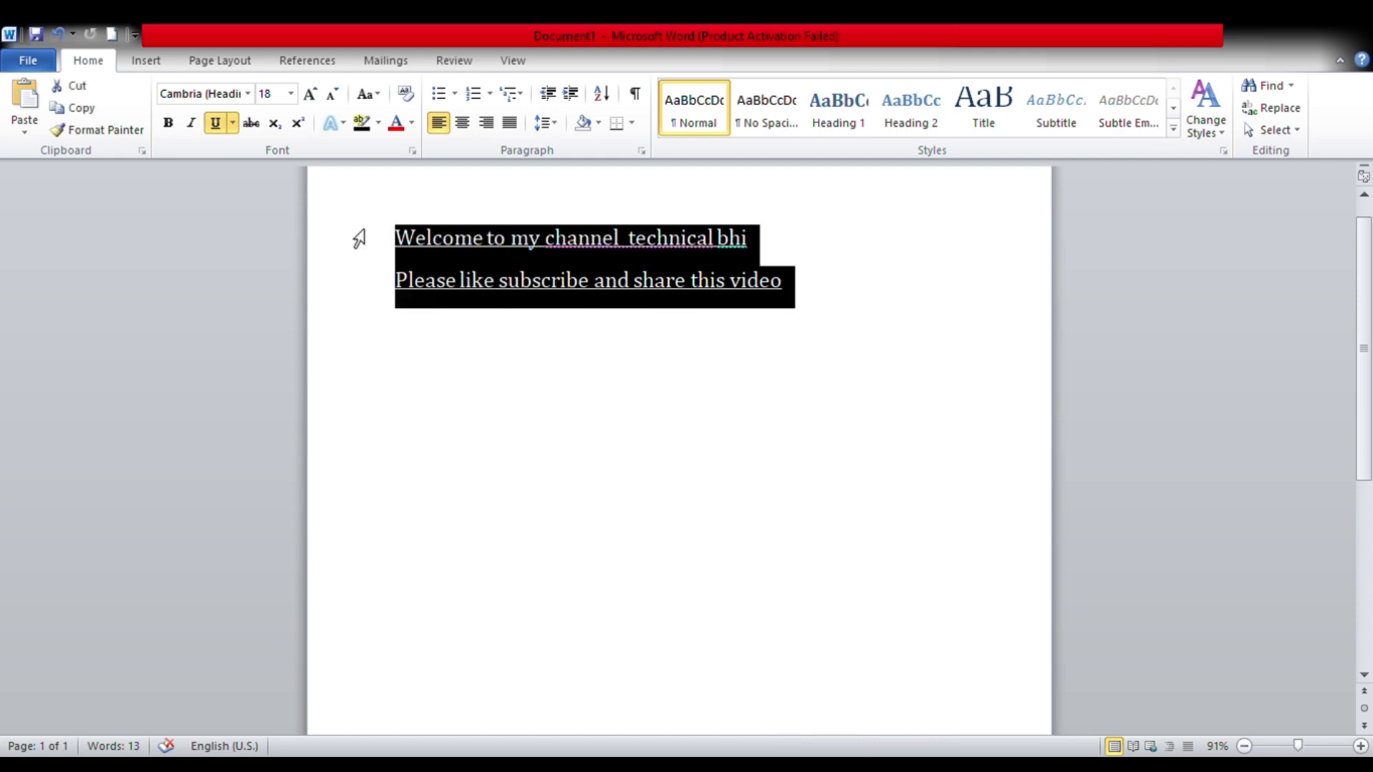
pyautogui.click(210, 129)
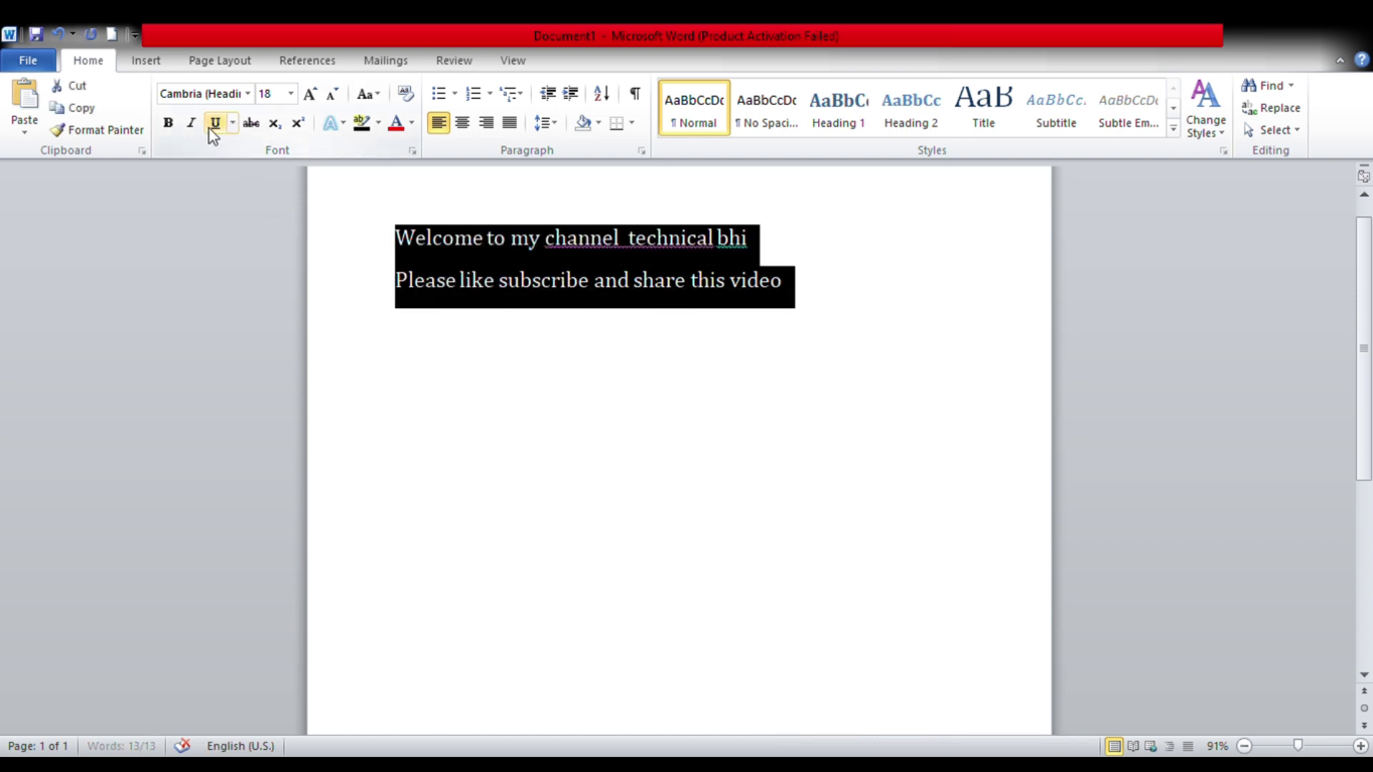
pyautogui.click(575, 417)
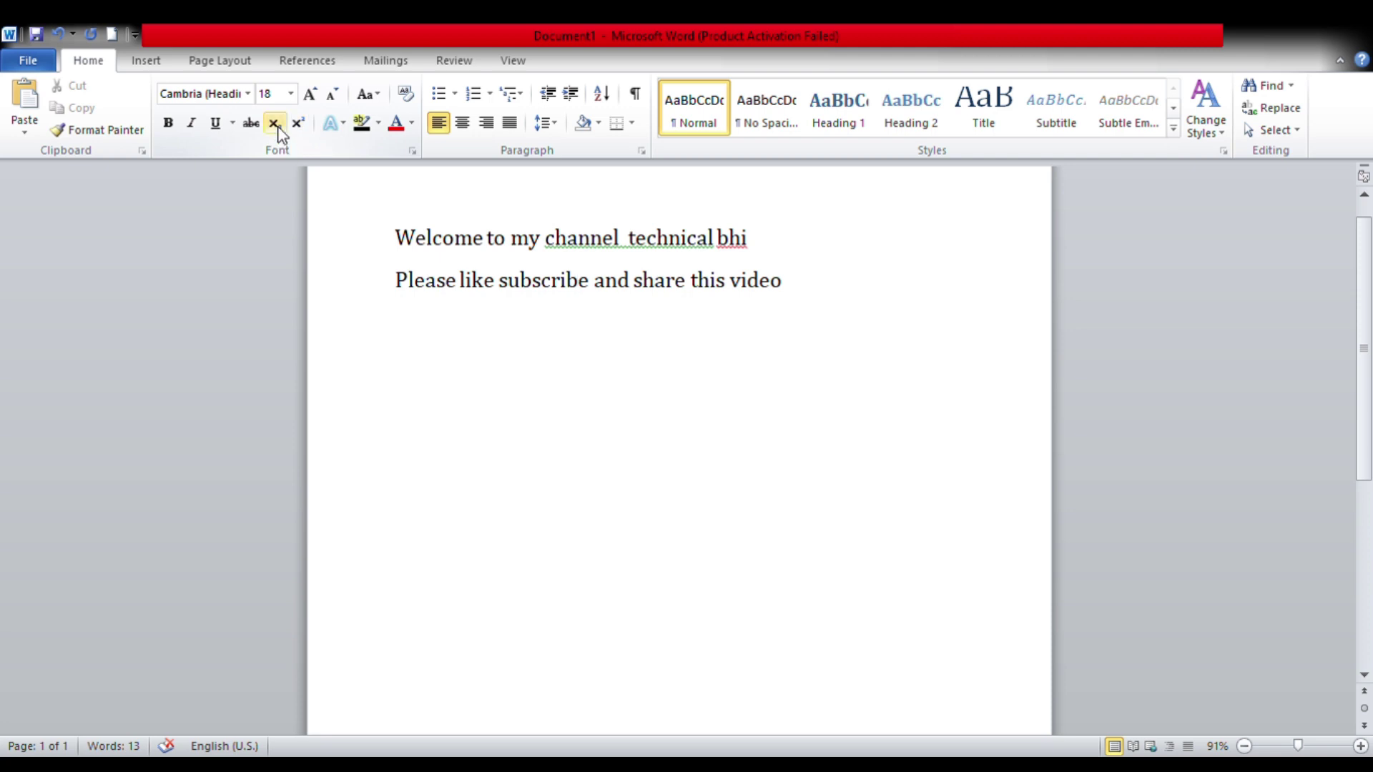
# Type CO₂ after 'video' with the 2 in subscript, then start a new line.
pyautogui.click(297, 129)
pyautogui.click(845, 318)
pyautogui.write('cl')
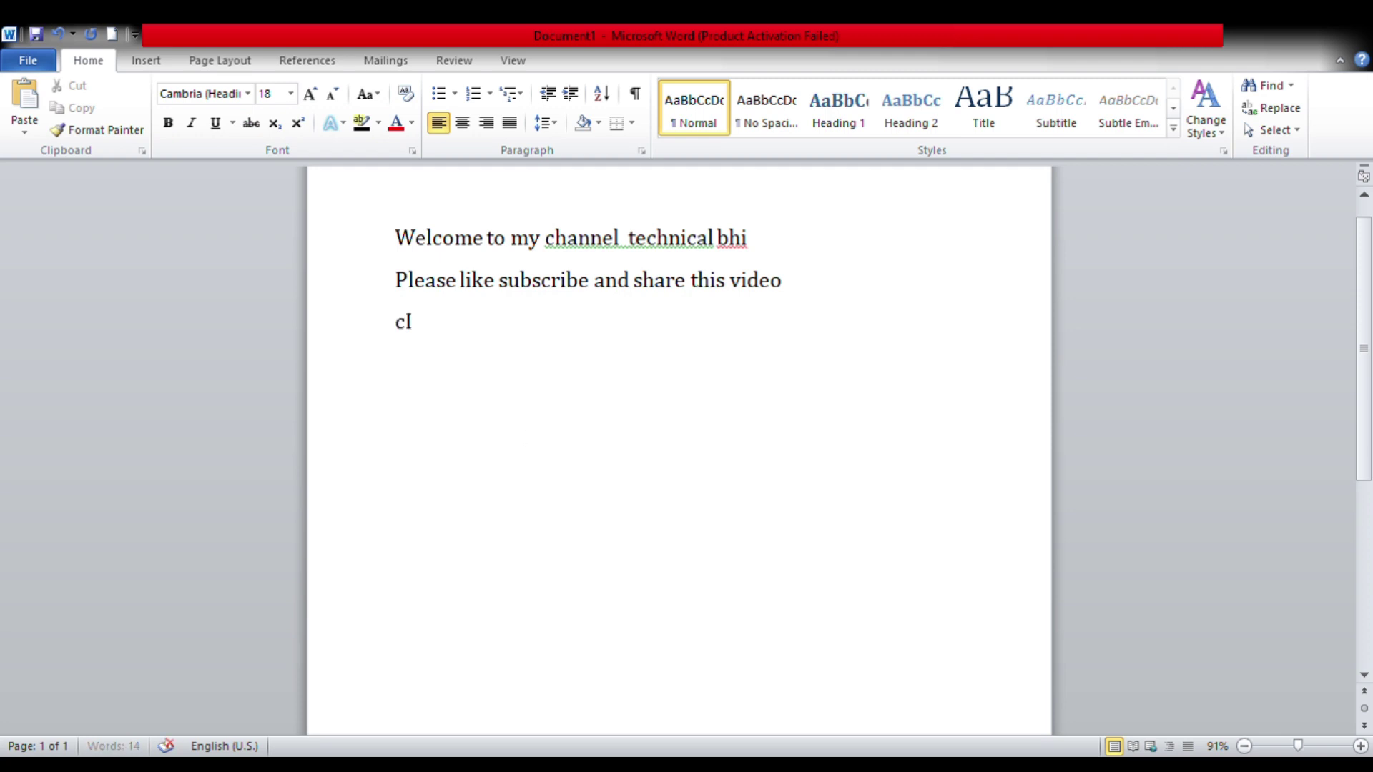
pyautogui.press('BackSpace')
pyautogui.press('BackSpace')
pyautogui.write('CO')
pyautogui.click(275, 124)
pyautogui.write('2')
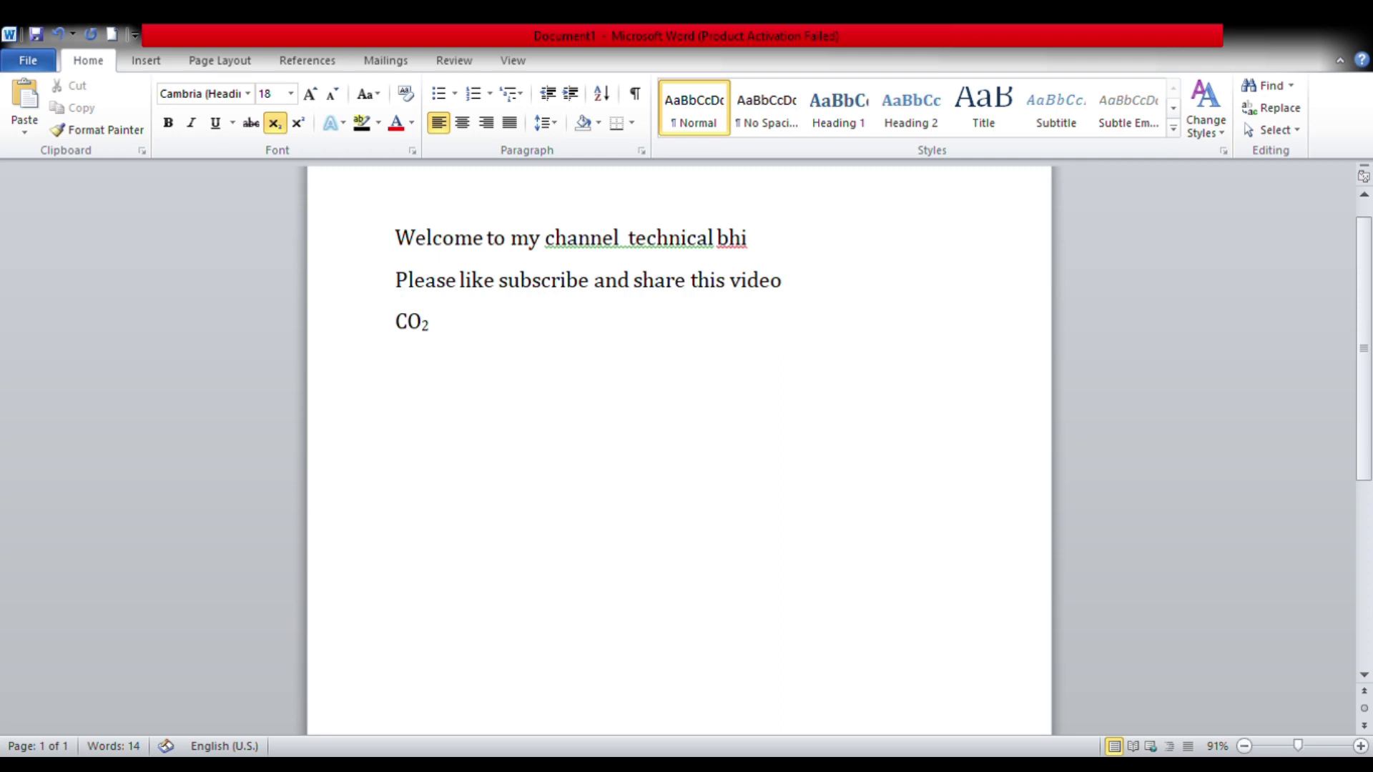
pyautogui.click(275, 124)
pyautogui.press('Return')
# Add an (A+B)² line with a superscript 2, ending superscript on the next line.
pyautogui.write('(A')
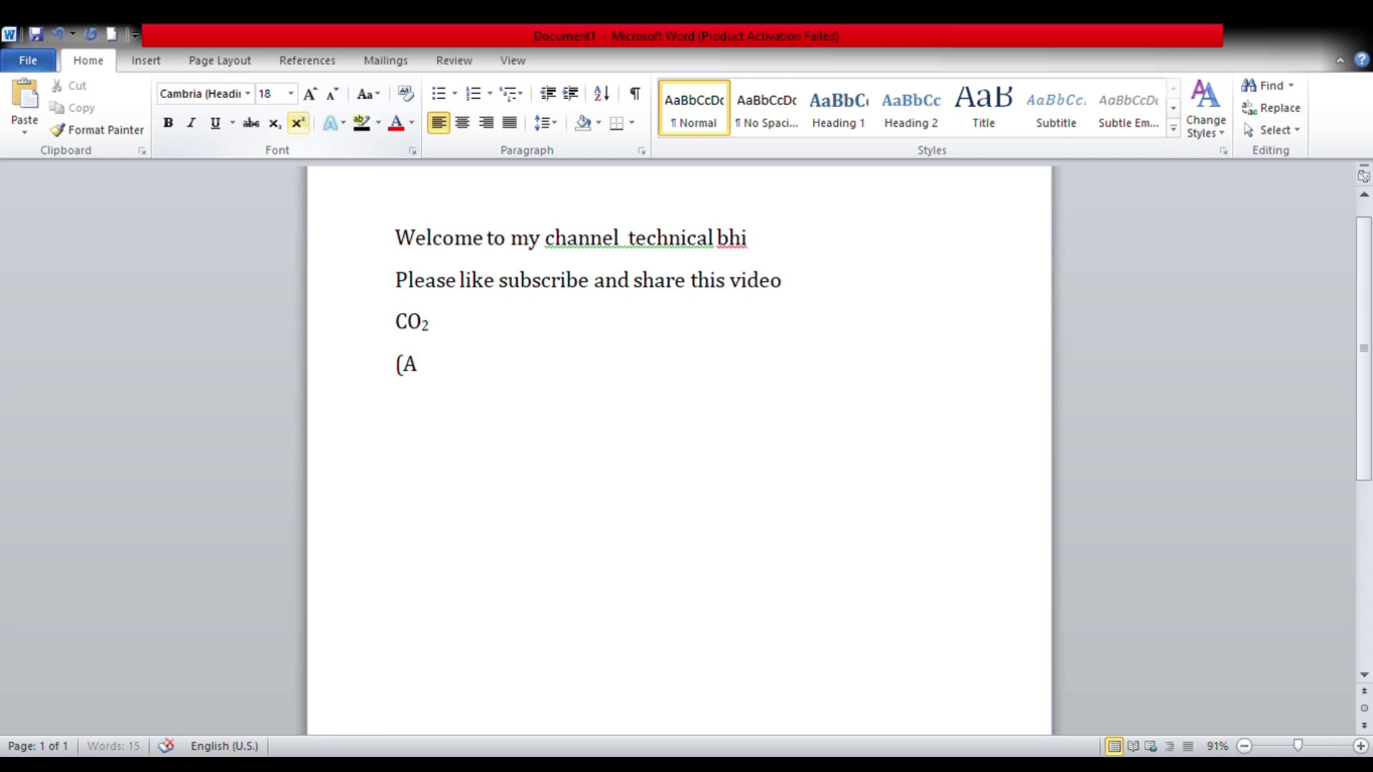
pyautogui.write('+B')
pyautogui.write(')')
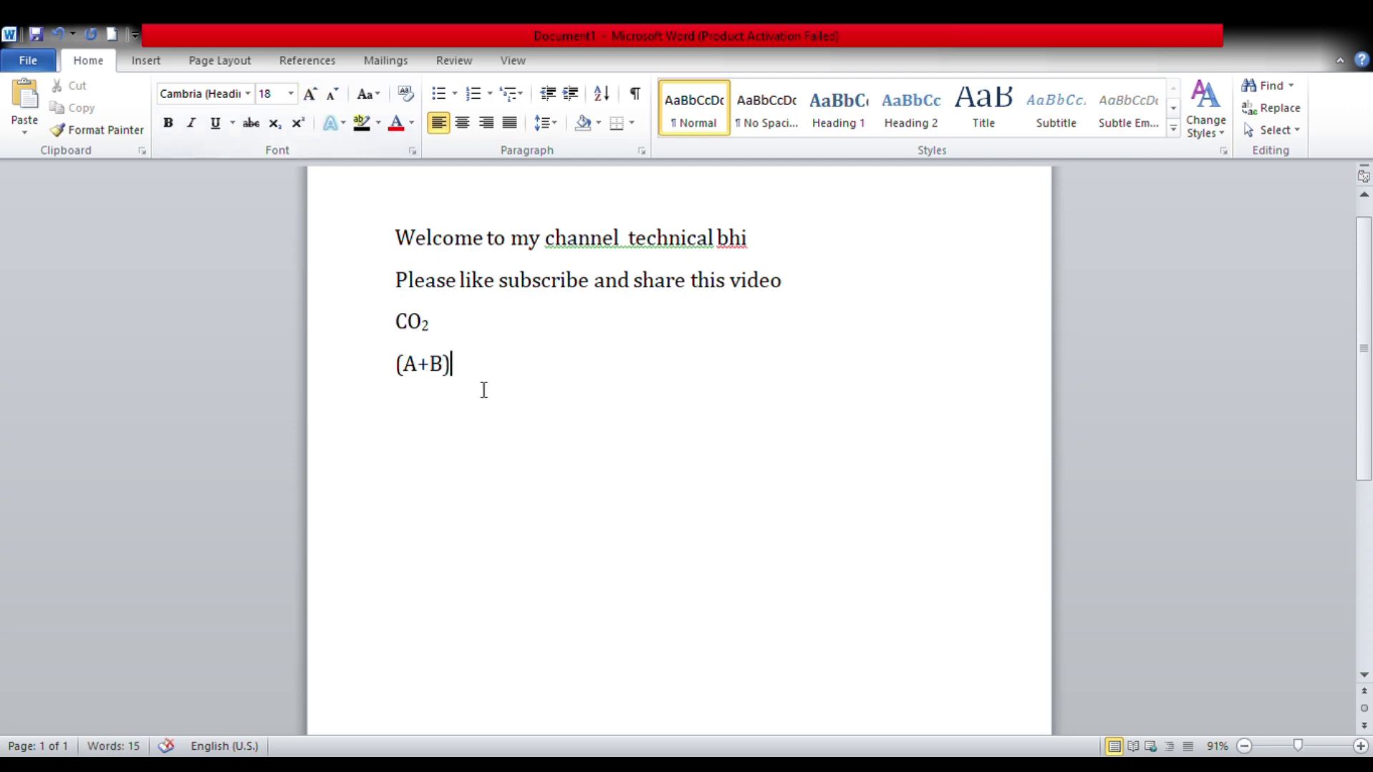
pyautogui.click(298, 123)
pyautogui.click(299, 123)
pyautogui.write('2')
pyautogui.press('Return')
pyautogui.click(300, 124)
# Apply the purple Text Effects style to both greeting lines.
pyautogui.moveTo(403, 240); pyautogui.dragTo(783, 286)
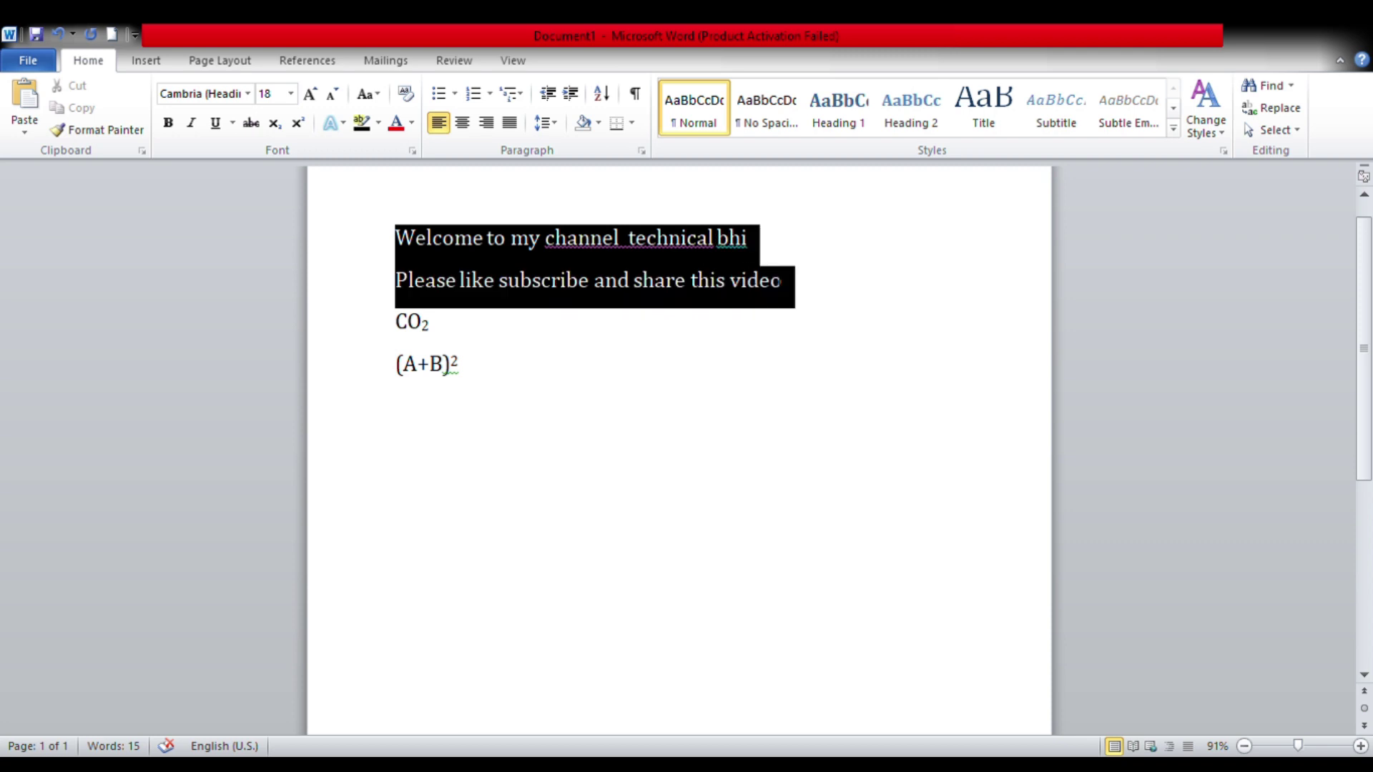
pyautogui.click(335, 129)
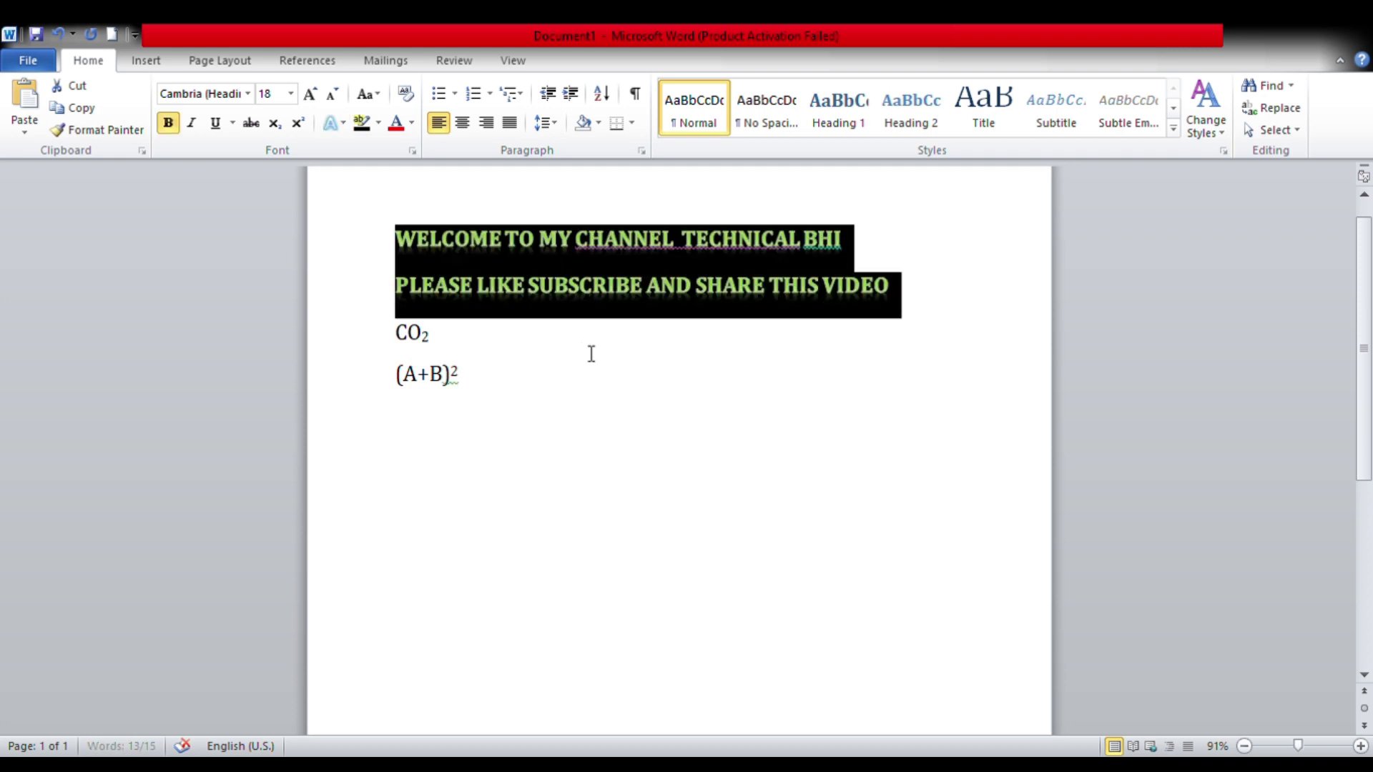
pyautogui.click(757, 405)
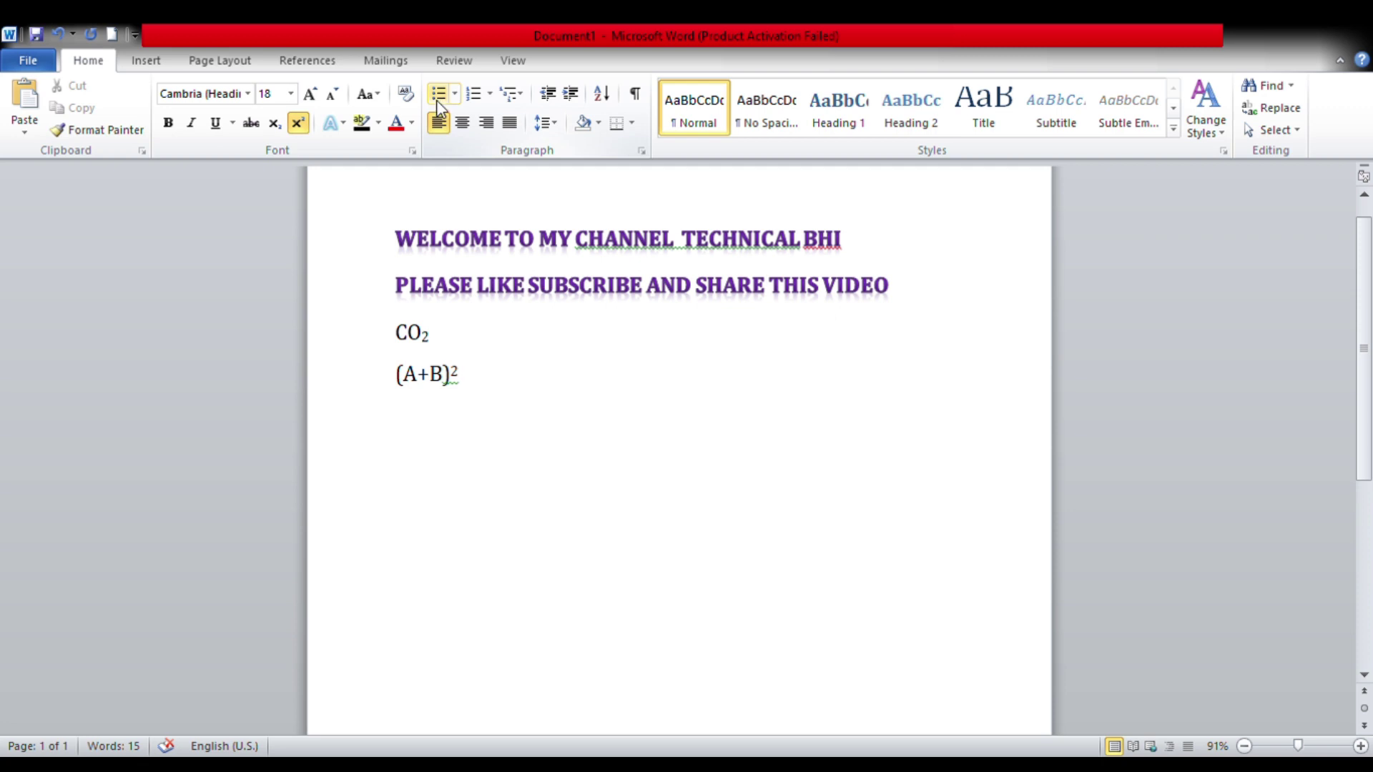
# Create a bulleted list of BOY, RAM and KARAN below (A+B)² with superscript off.
pyautogui.press('Return')
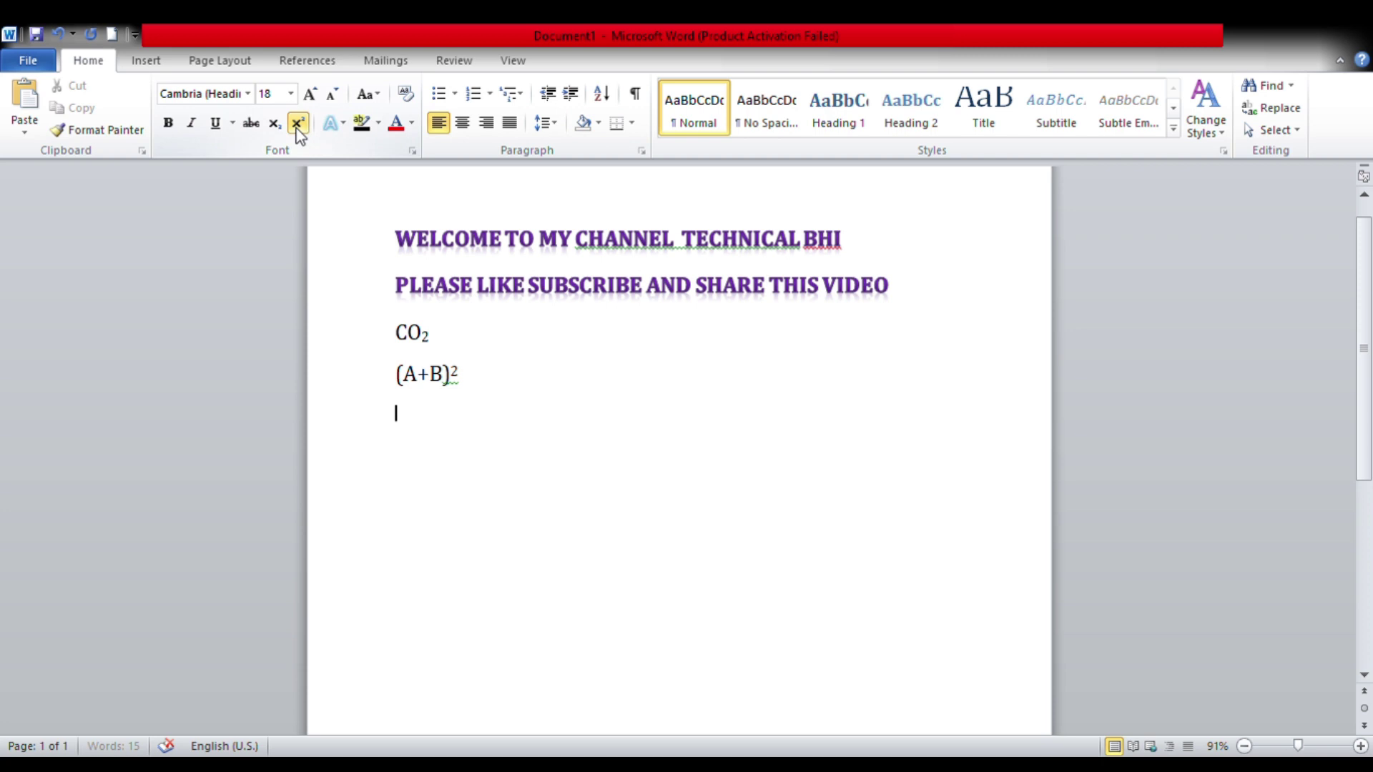
pyautogui.click(298, 127)
pyautogui.click(439, 95)
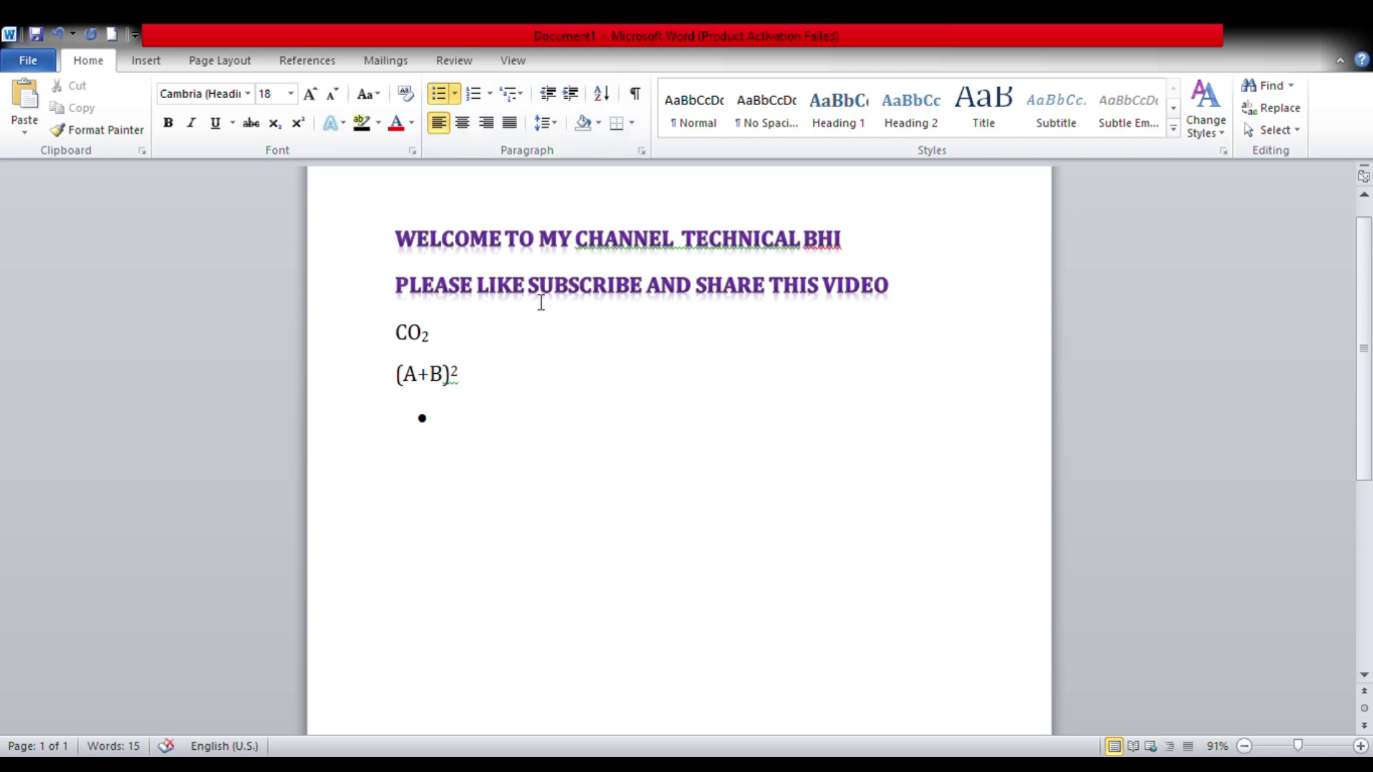
pyautogui.write('BOY')
pyautogui.press('Return')
pyautogui.write('RAM ')
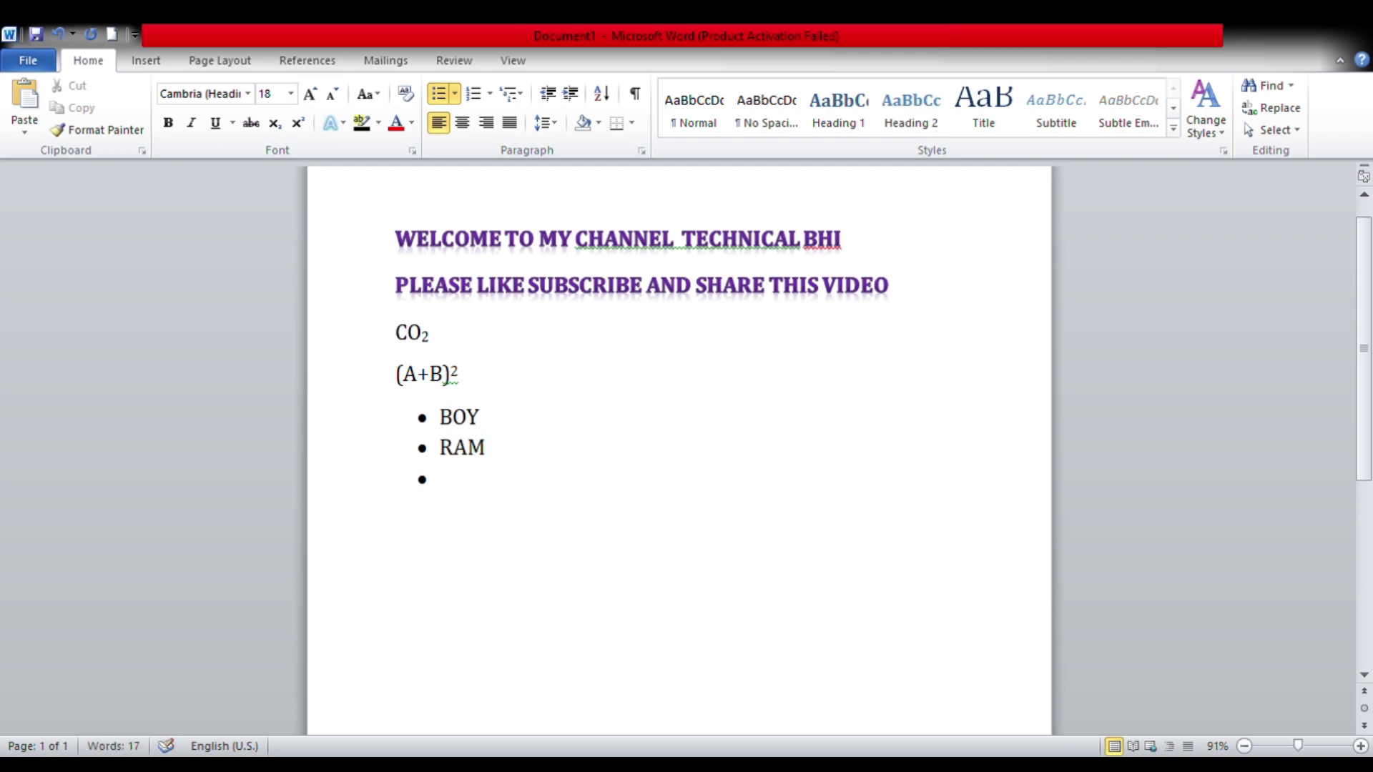
pyautogui.write('KARAN')
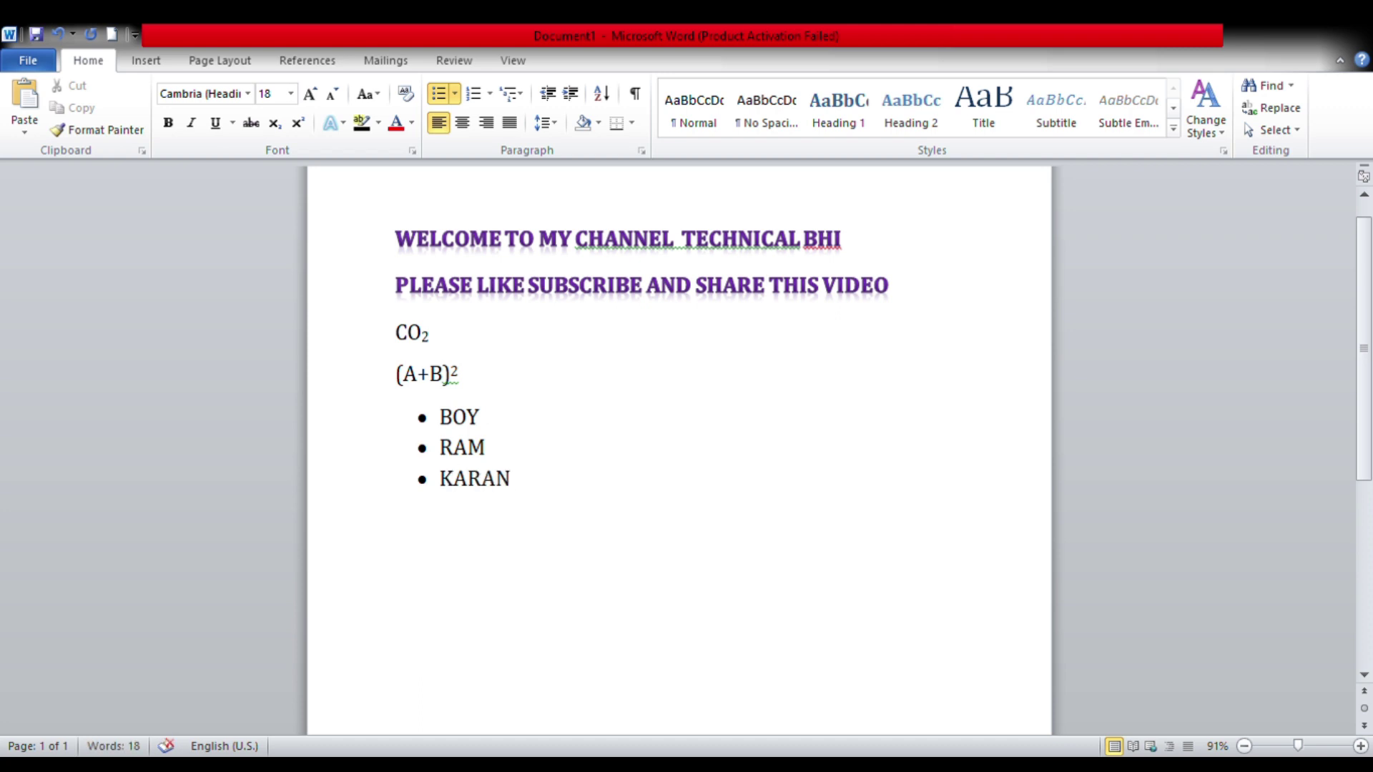
pyautogui.press('Return')
pyautogui.press('Return')
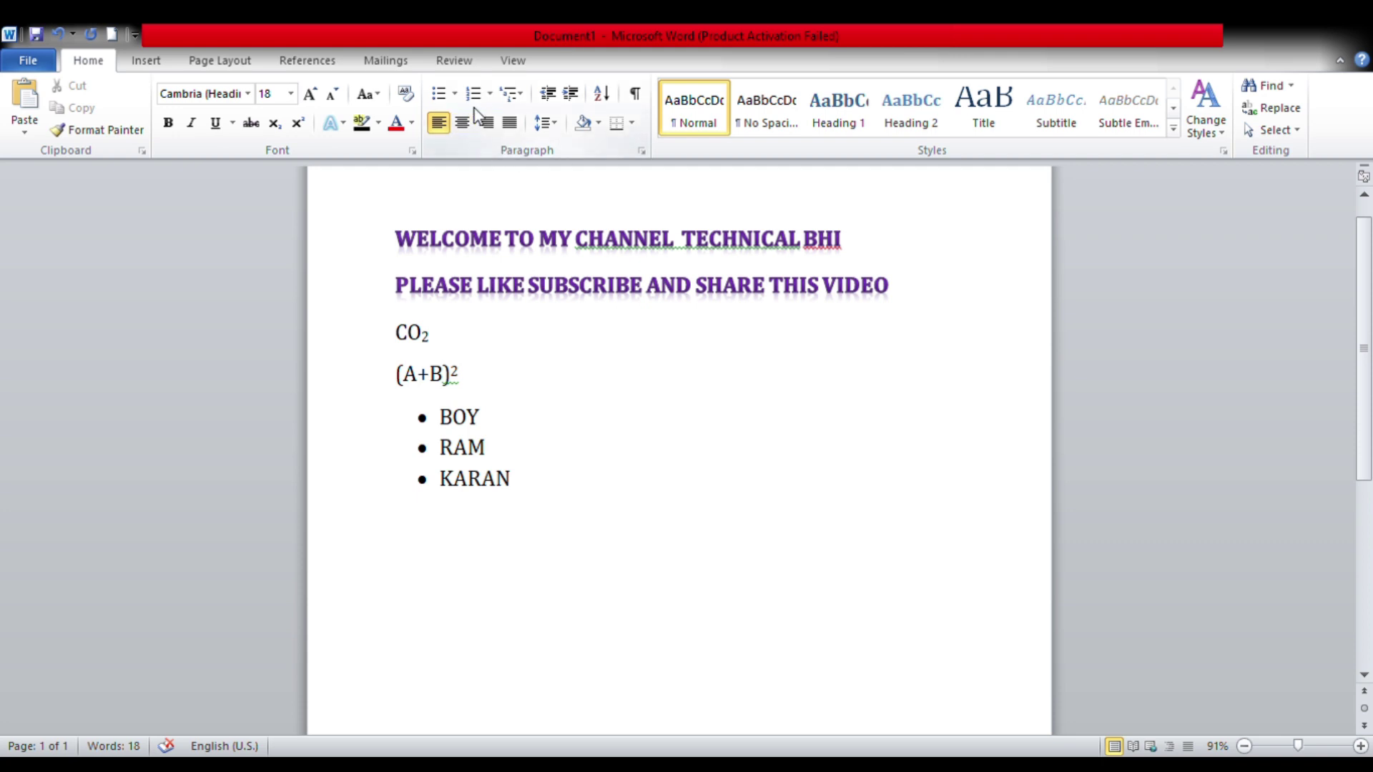
# Replace a brief checkmark bullet with a numbered list: 1. KARNA, 2. MOHAN.
pyautogui.click(455, 97)
pyautogui.click(487, 102)
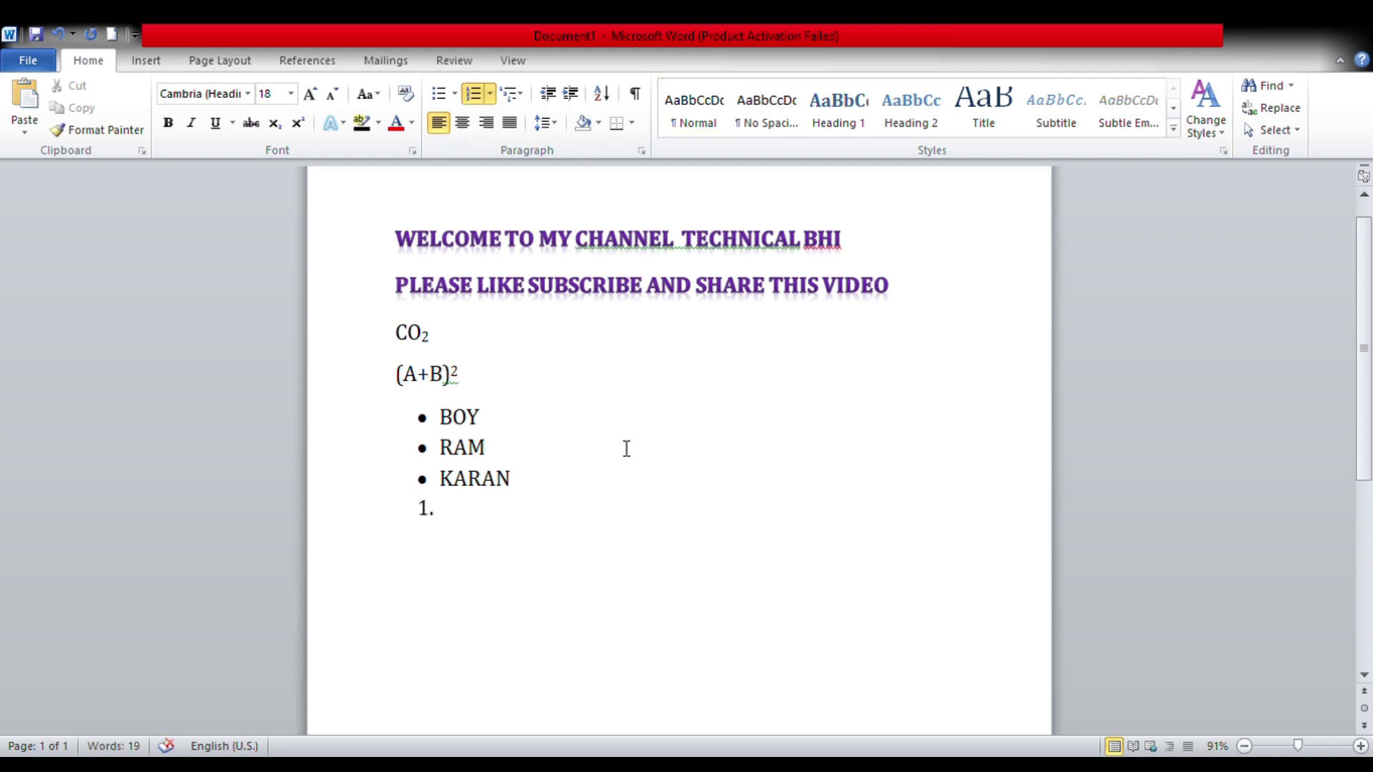
pyautogui.write('KARNA')
pyautogui.press('Return')
pyautogui.write('MOA')
pyautogui.press('BackSpace')
pyautogui.write('HAN')
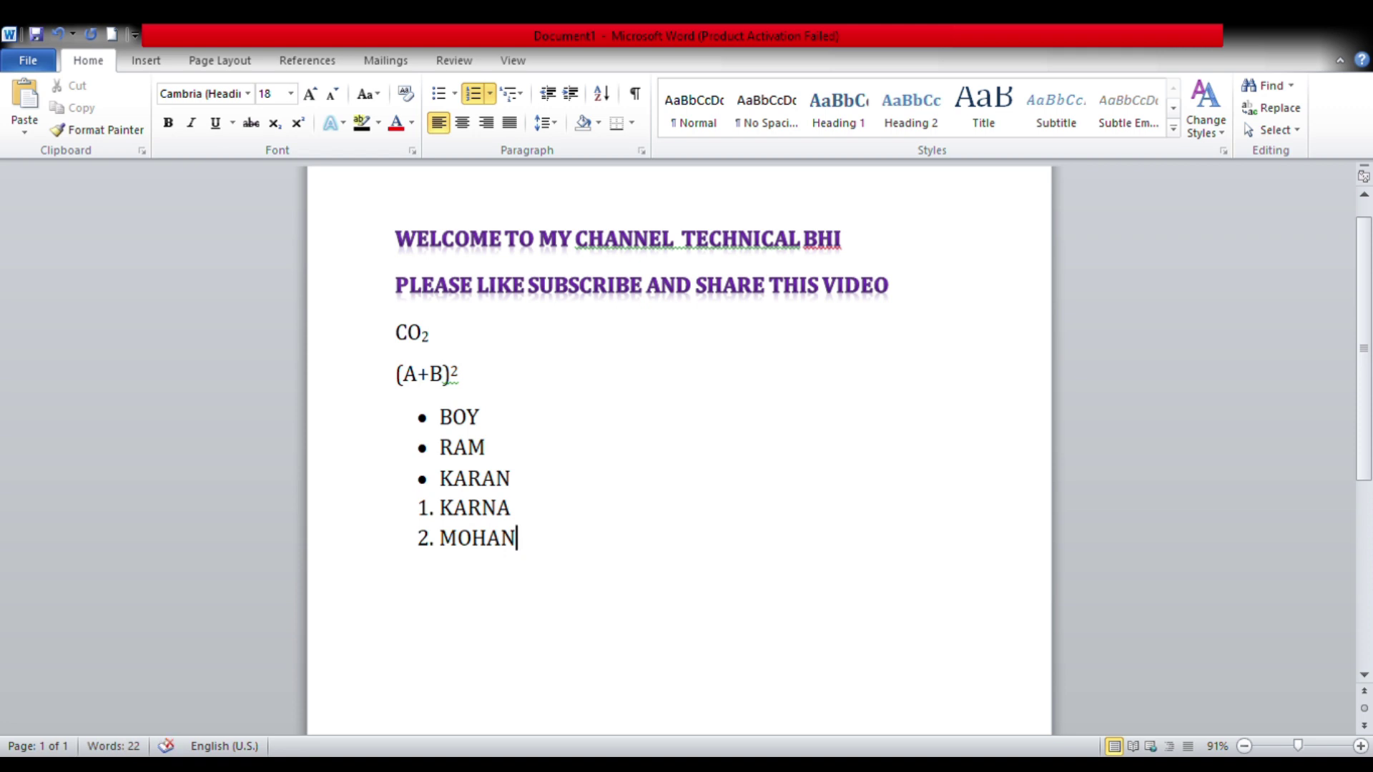
pyautogui.press('Return')
pyautogui.press('Return')
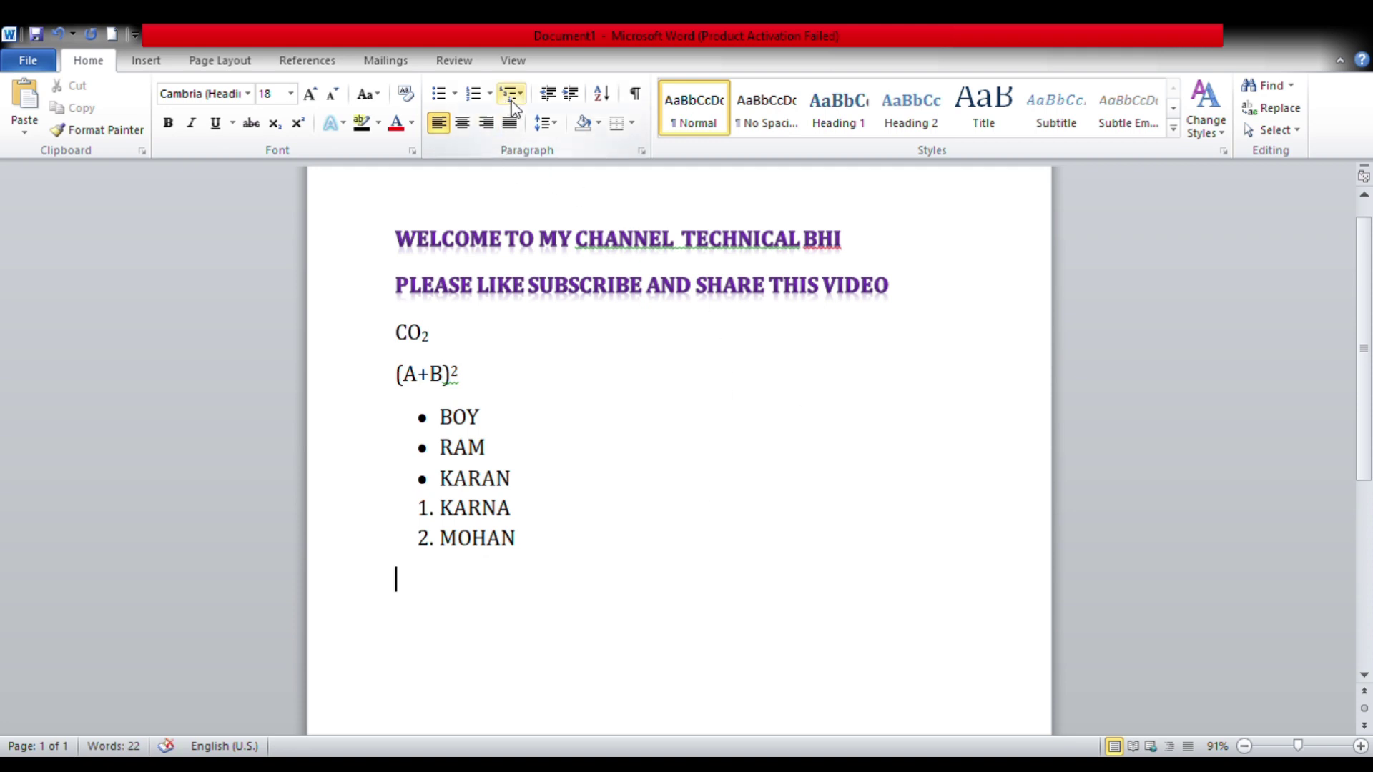
# Start a multilevel list with item FURITS and its indented sub-item MANGO.
pyautogui.click(512, 106)
pyautogui.write('1) ')
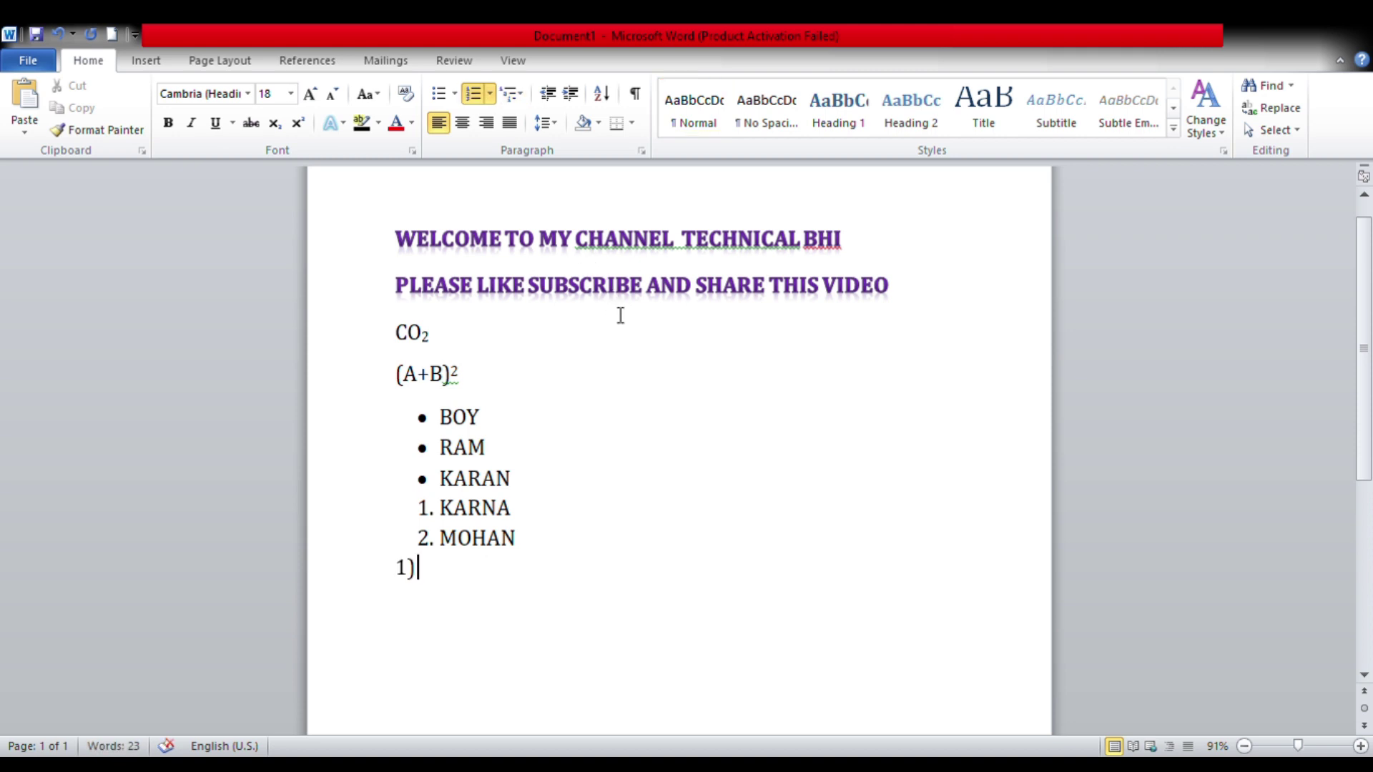
pyautogui.write('FURITS')
pyautogui.press('Return')
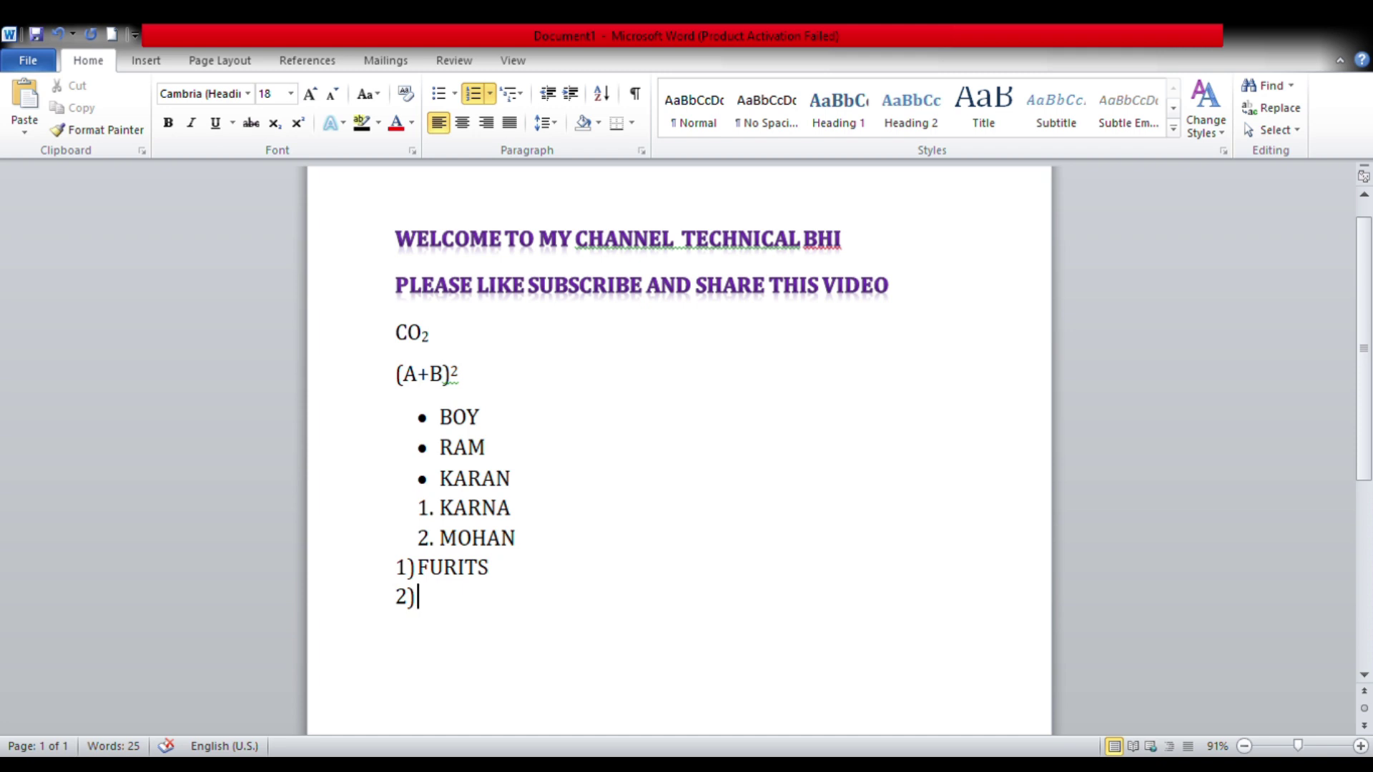
pyautogui.press('Tab')
pyautogui.write('MA')
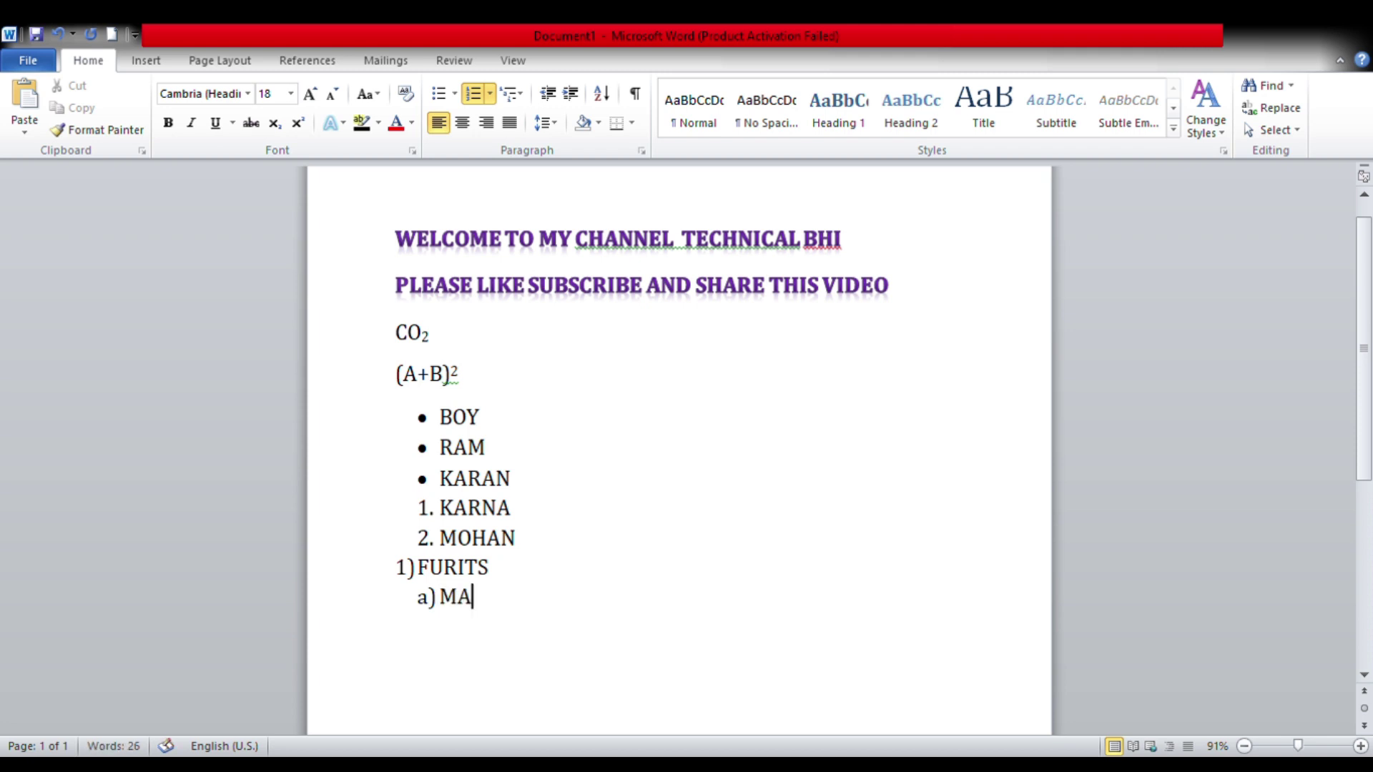
pyautogui.write('NGO')
pyautogui.press('Return')
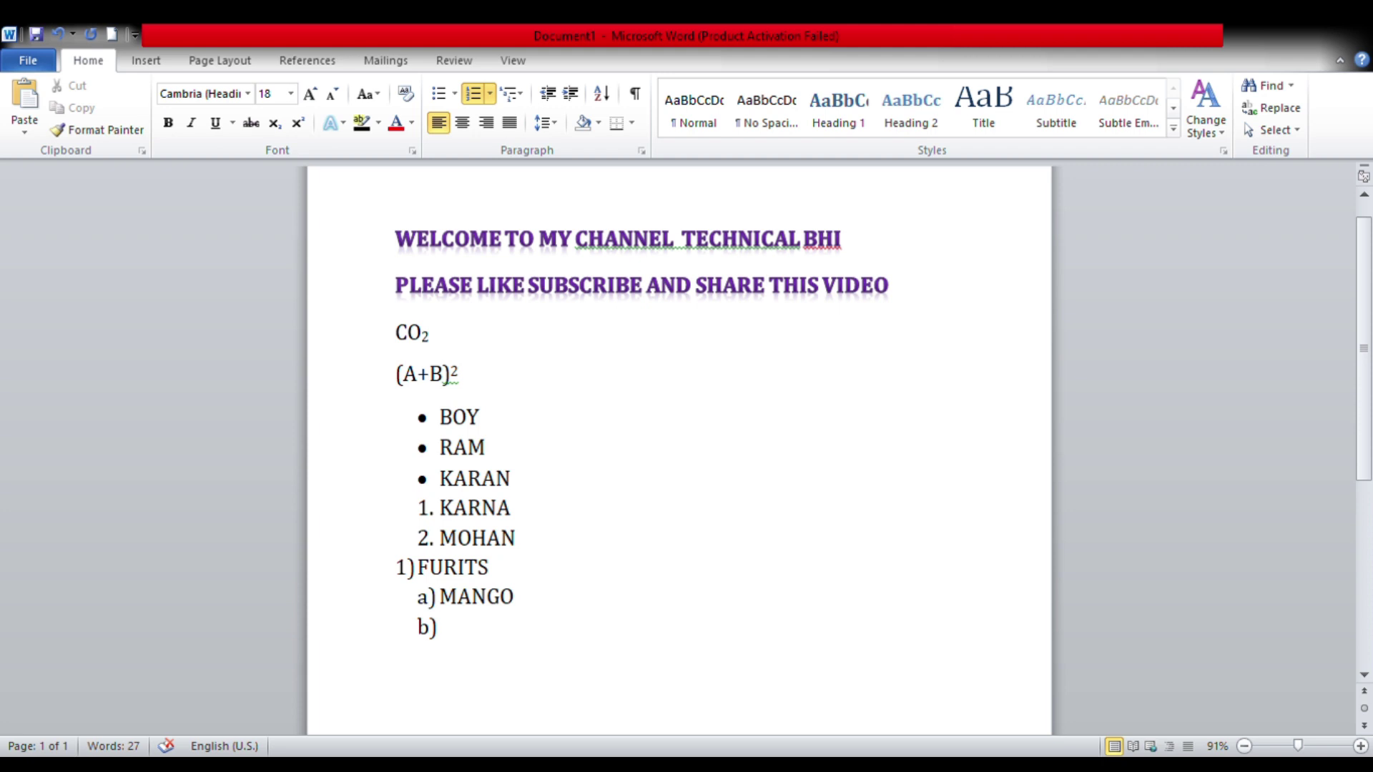
pyautogui.hotkey('shift', 'Tab')
# Add item VETE with sub-items Dsfg, Dfhg and Df, then an empty top-level item 3.
pyautogui.write('VETE')
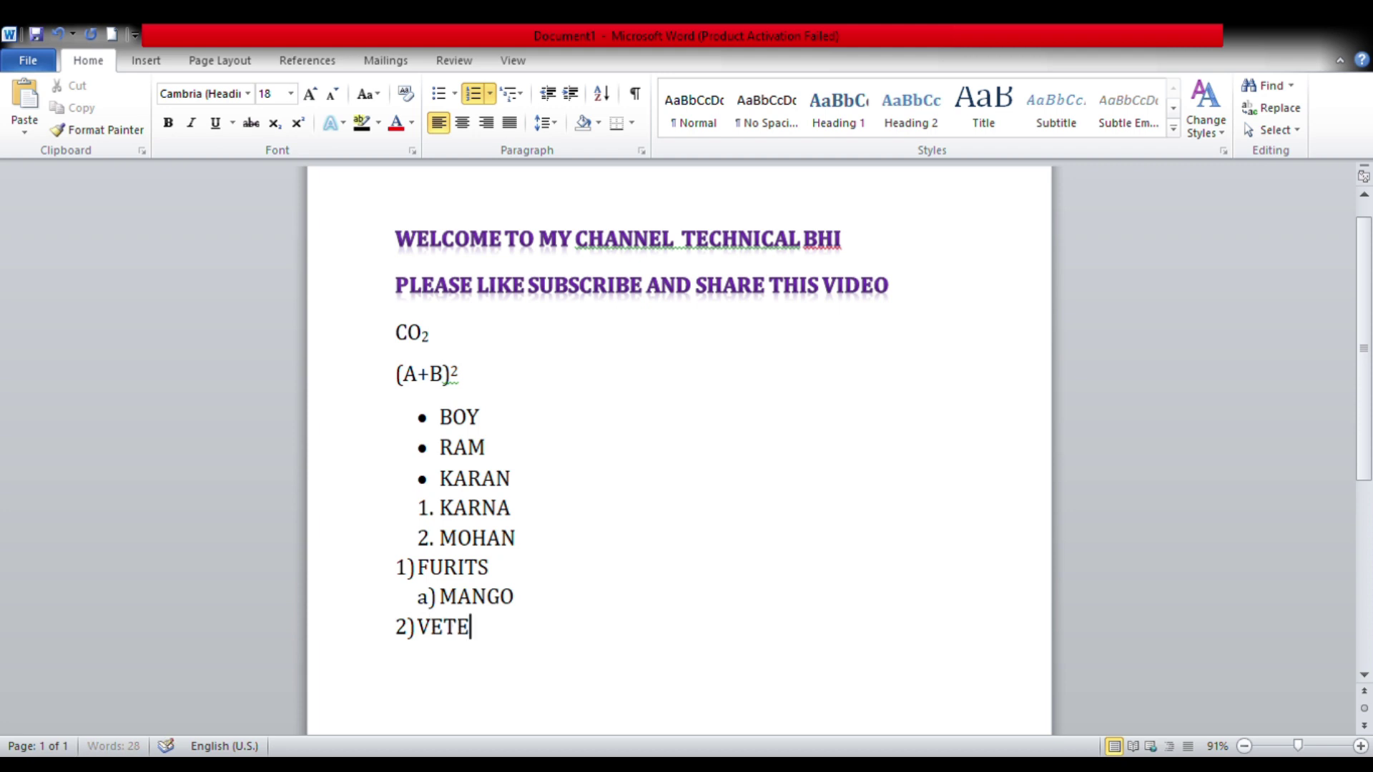
pyautogui.press('Return')
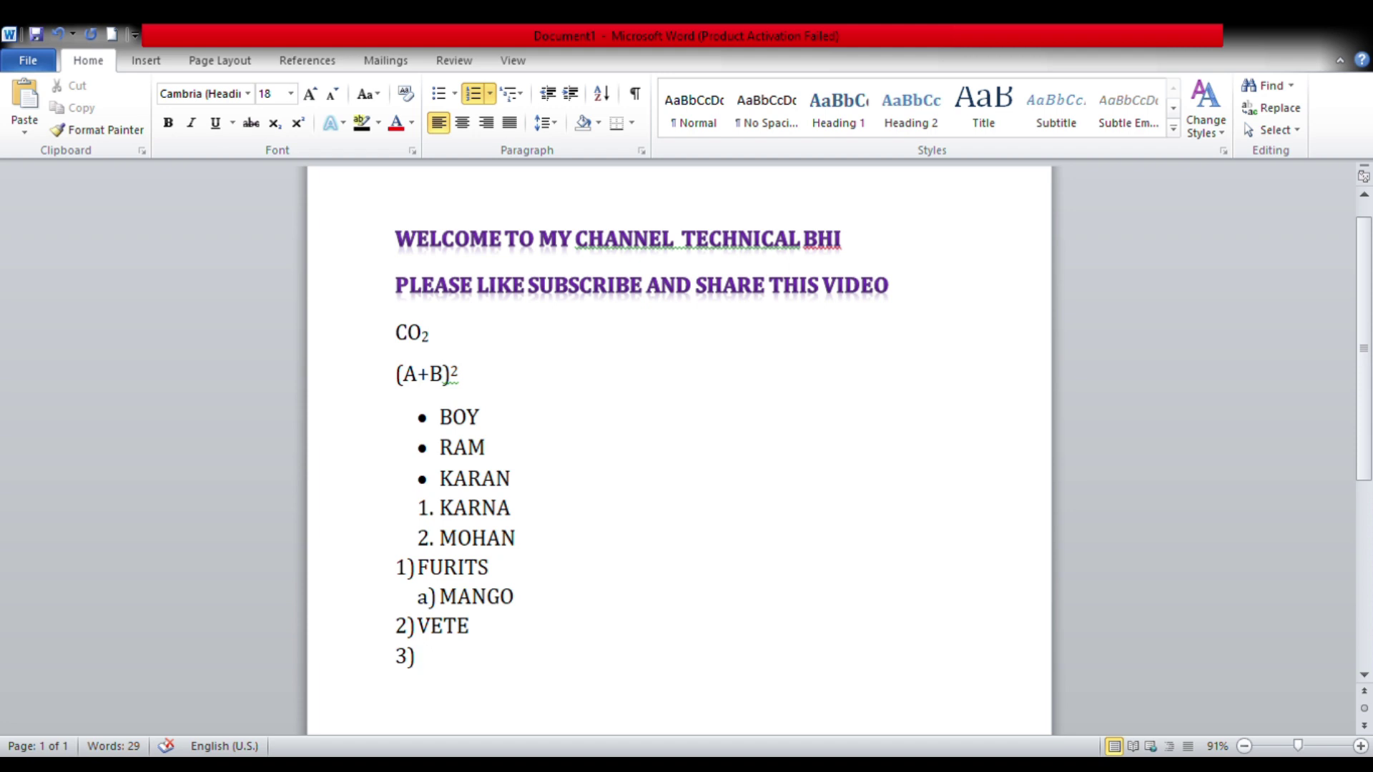
pyautogui.press('Tab')
pyautogui.write('dsfg')
pyautogui.press('Return')
pyautogui.write('dfhg')
pyautogui.press('Return')
pyautogui.write('df')
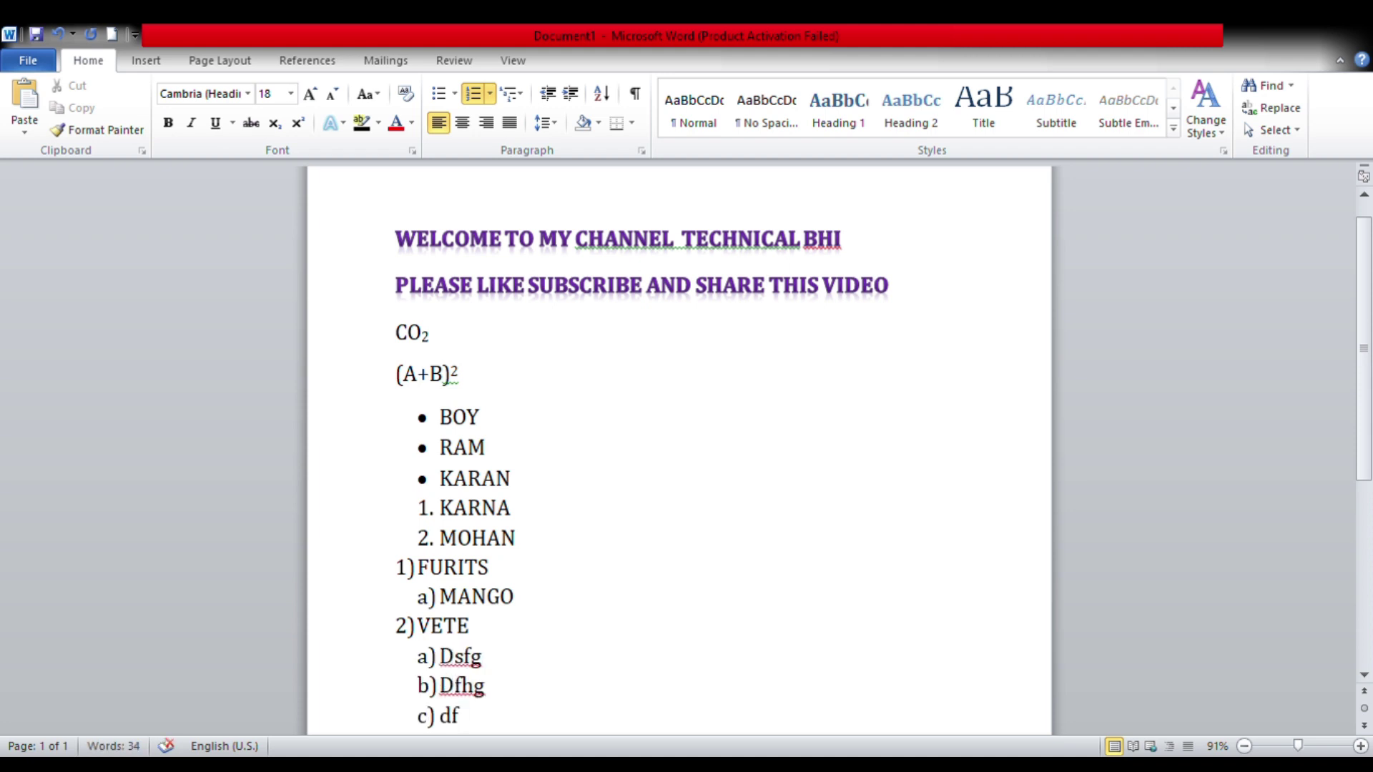
pyautogui.press('Return')
pyautogui.hotkey('shift', 'Tab')
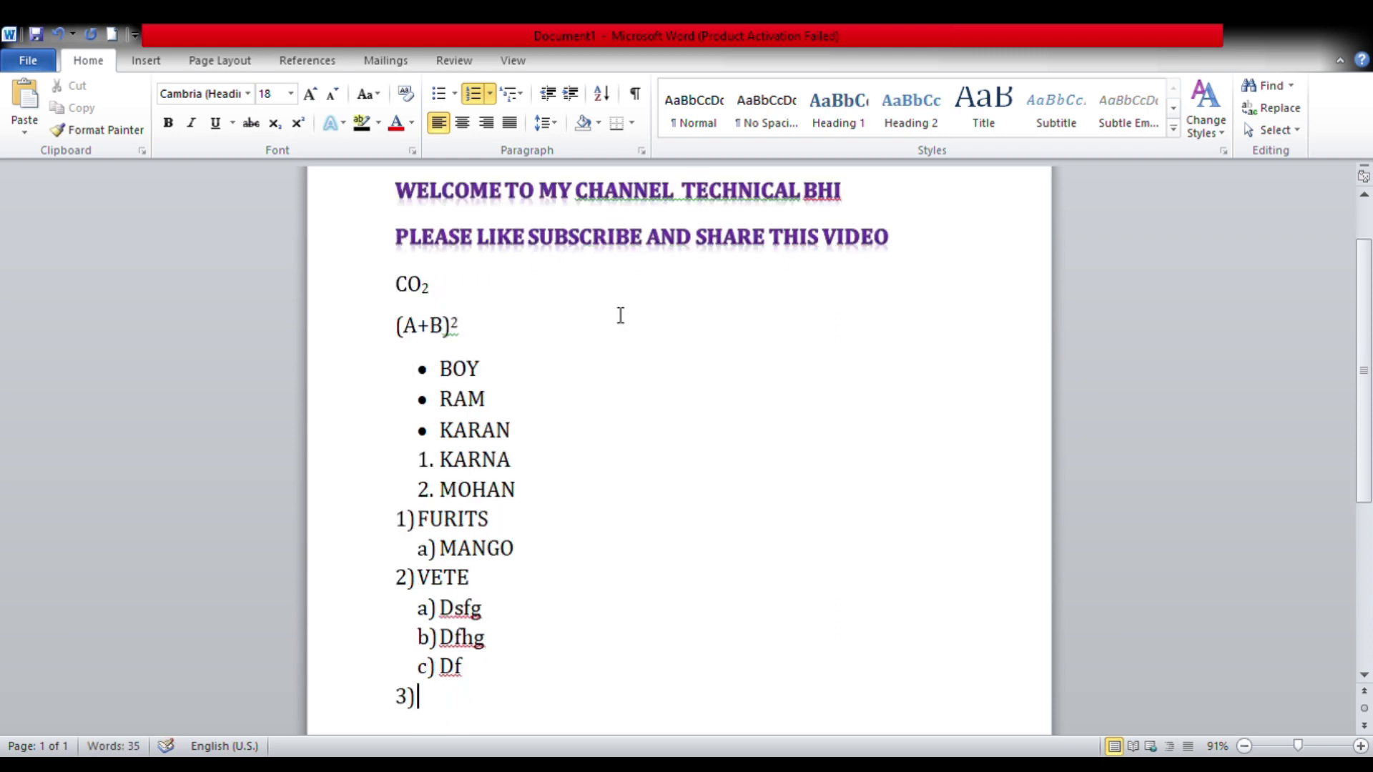
pyautogui.scroll(1, 528, 547)
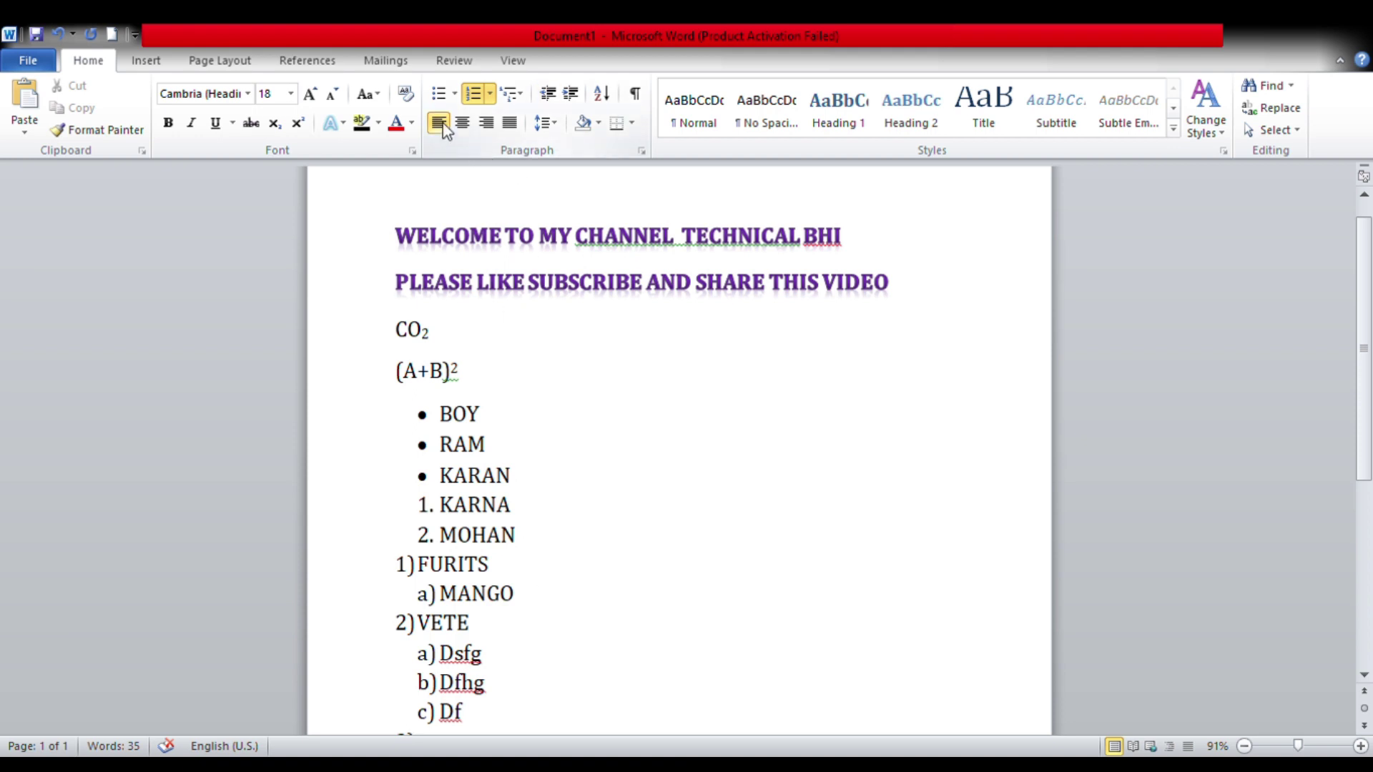
# Shrink the two greeting lines to 11 pt using four Shrink Font steps.
pyautogui.click(570, 444)
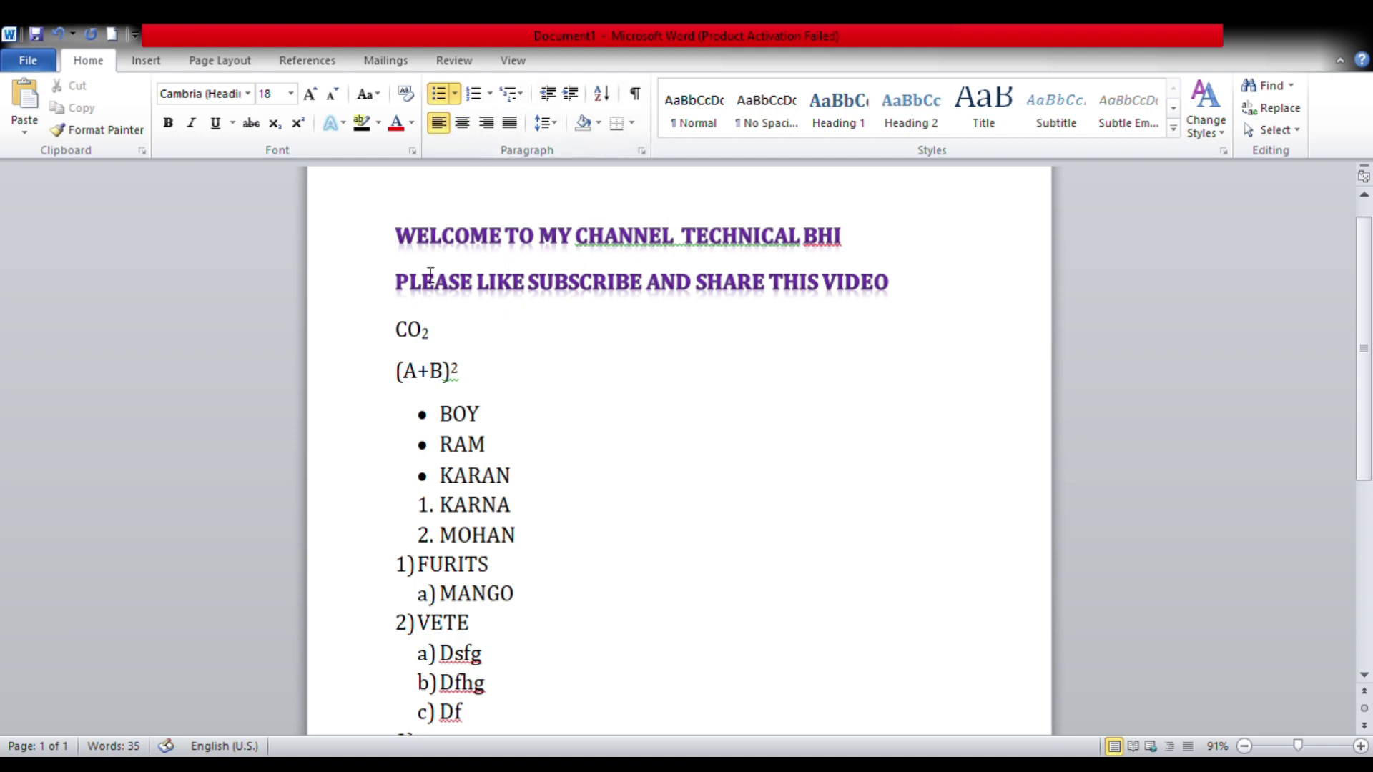
pyautogui.moveTo(395, 236); pyautogui.dragTo(890, 286)
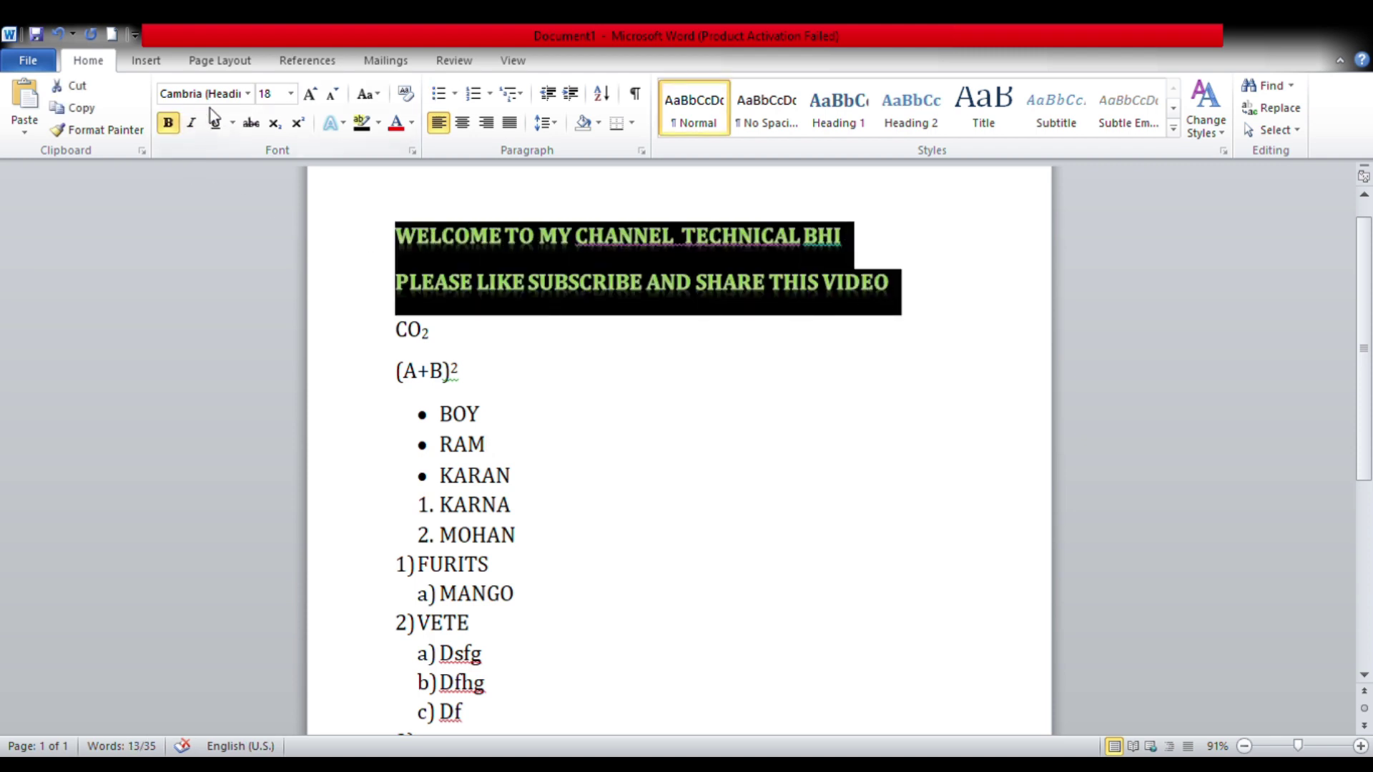
pyautogui.click(329, 105)
pyautogui.click(330, 104)
pyautogui.click(329, 105)
pyautogui.click(329, 104)
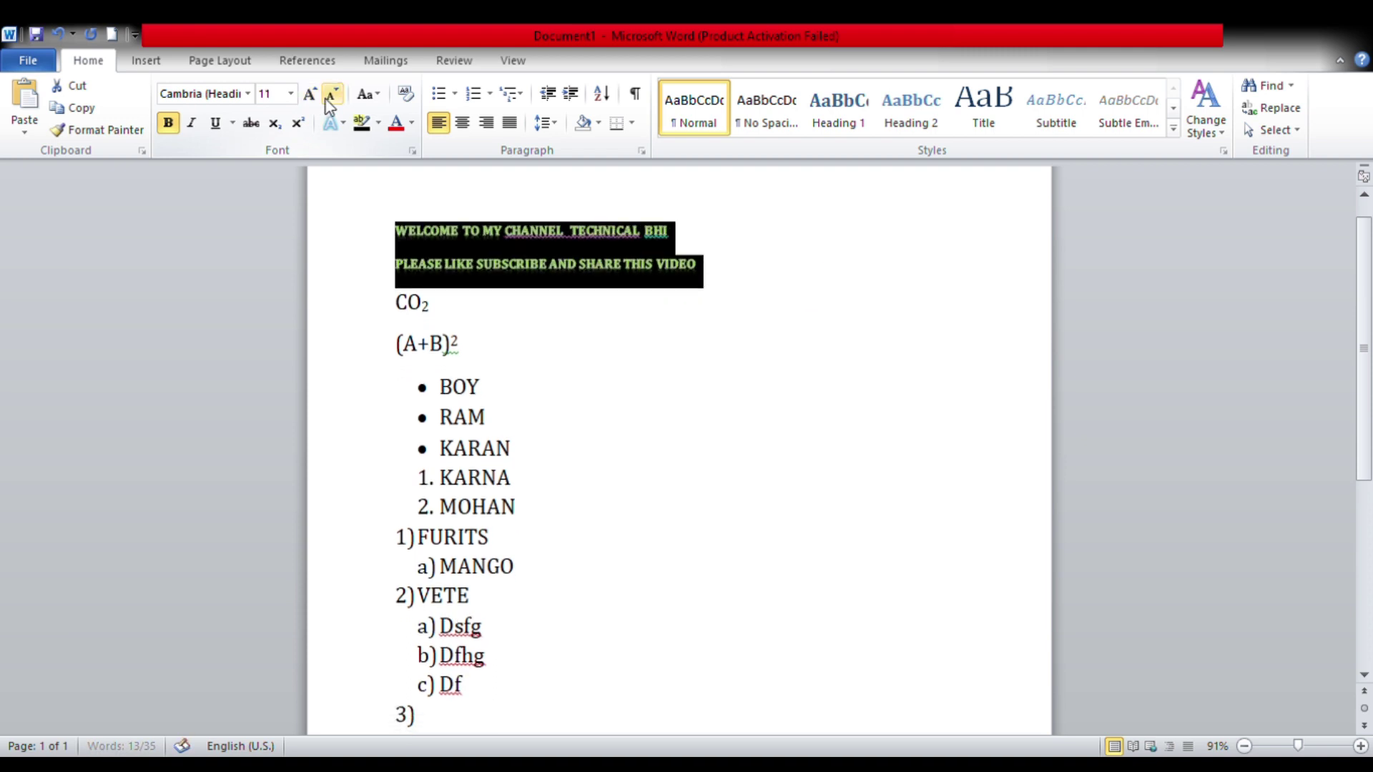
pyautogui.click(655, 414)
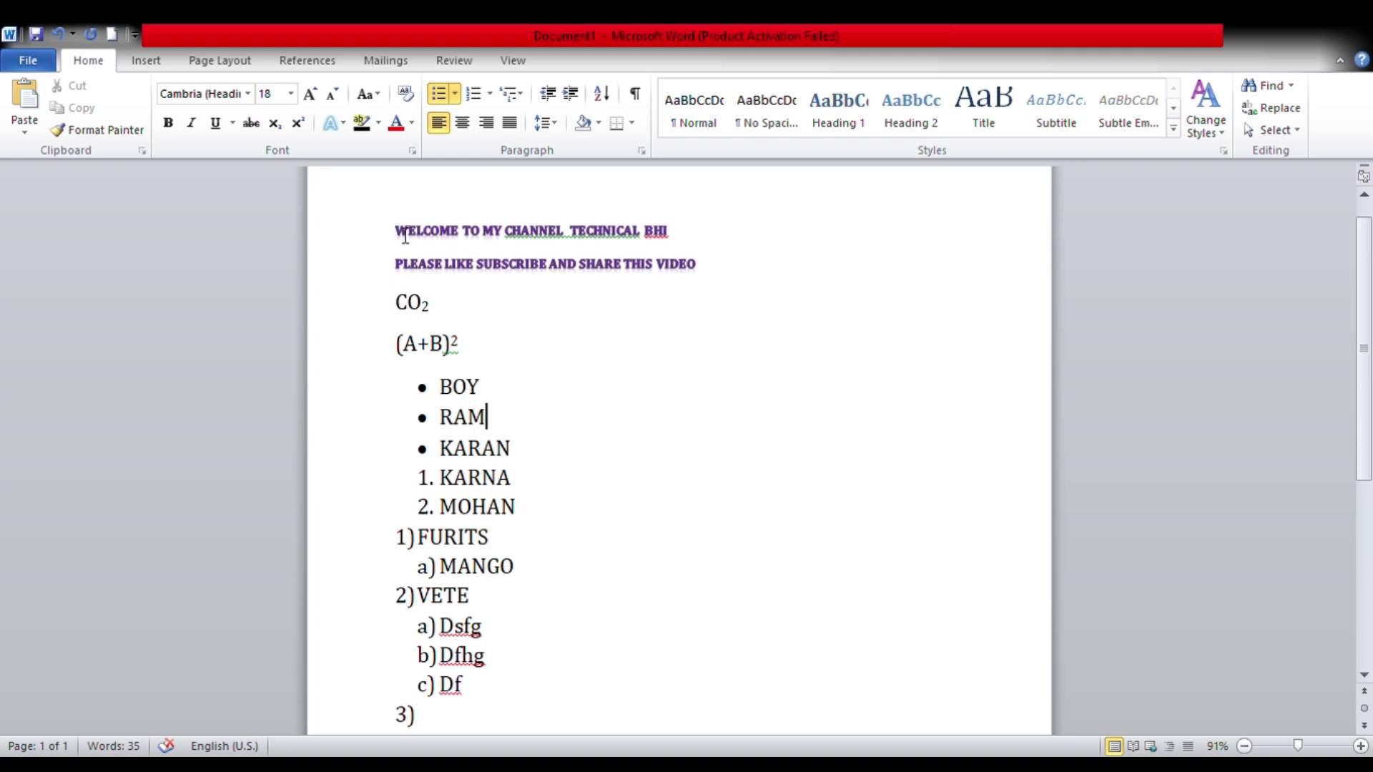
# Try centre and right alignment on the greeting lines, then justify them.
pyautogui.moveTo(395, 230); pyautogui.dragTo(688, 270)
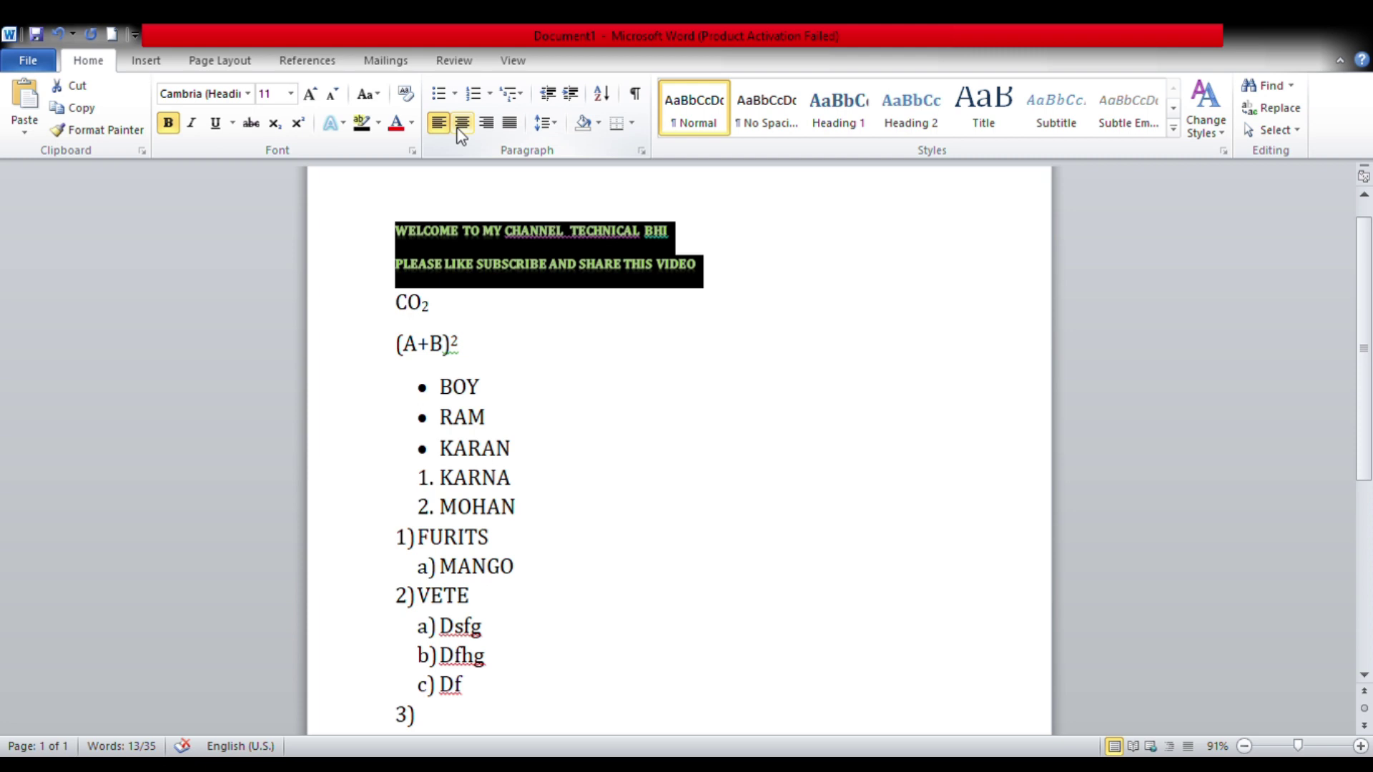
pyautogui.click(457, 128)
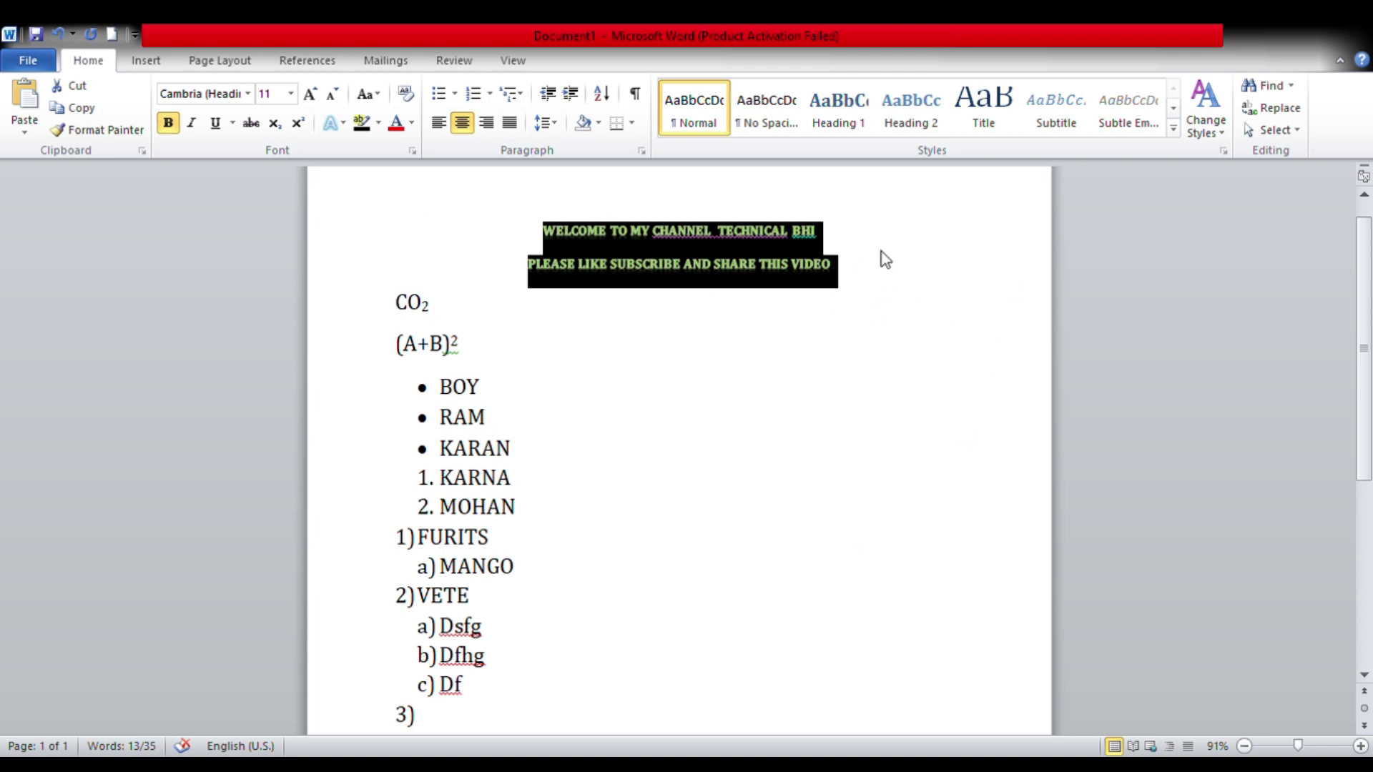
pyautogui.click(487, 123)
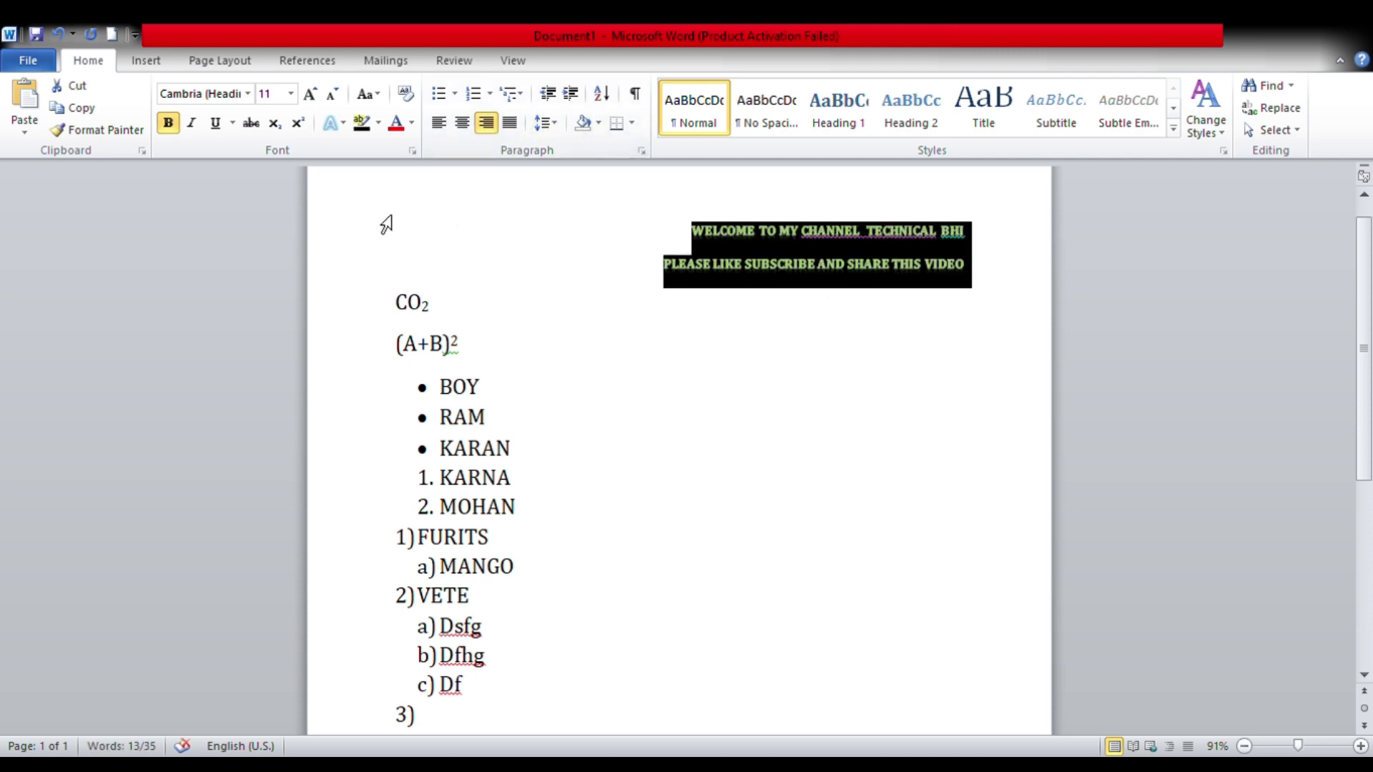
pyautogui.click(510, 131)
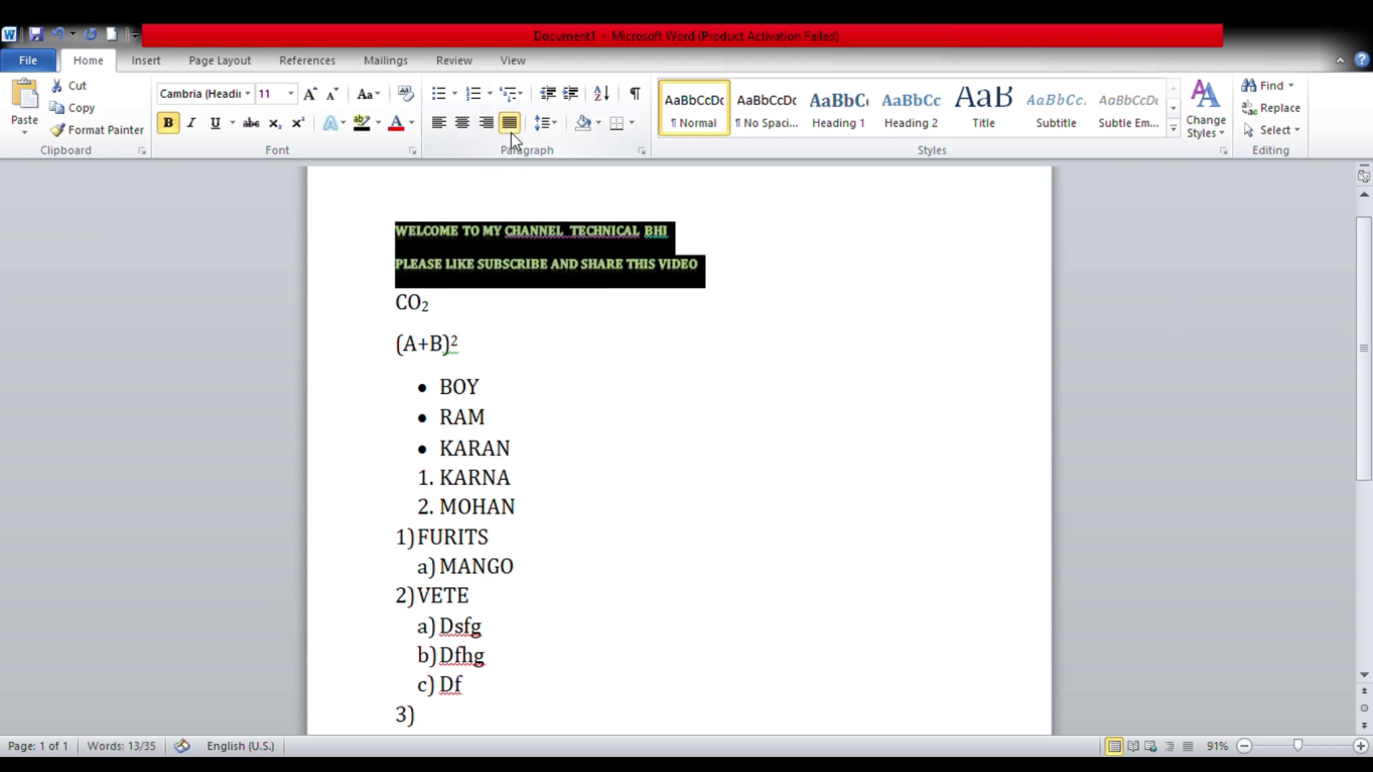
pyautogui.click(775, 279)
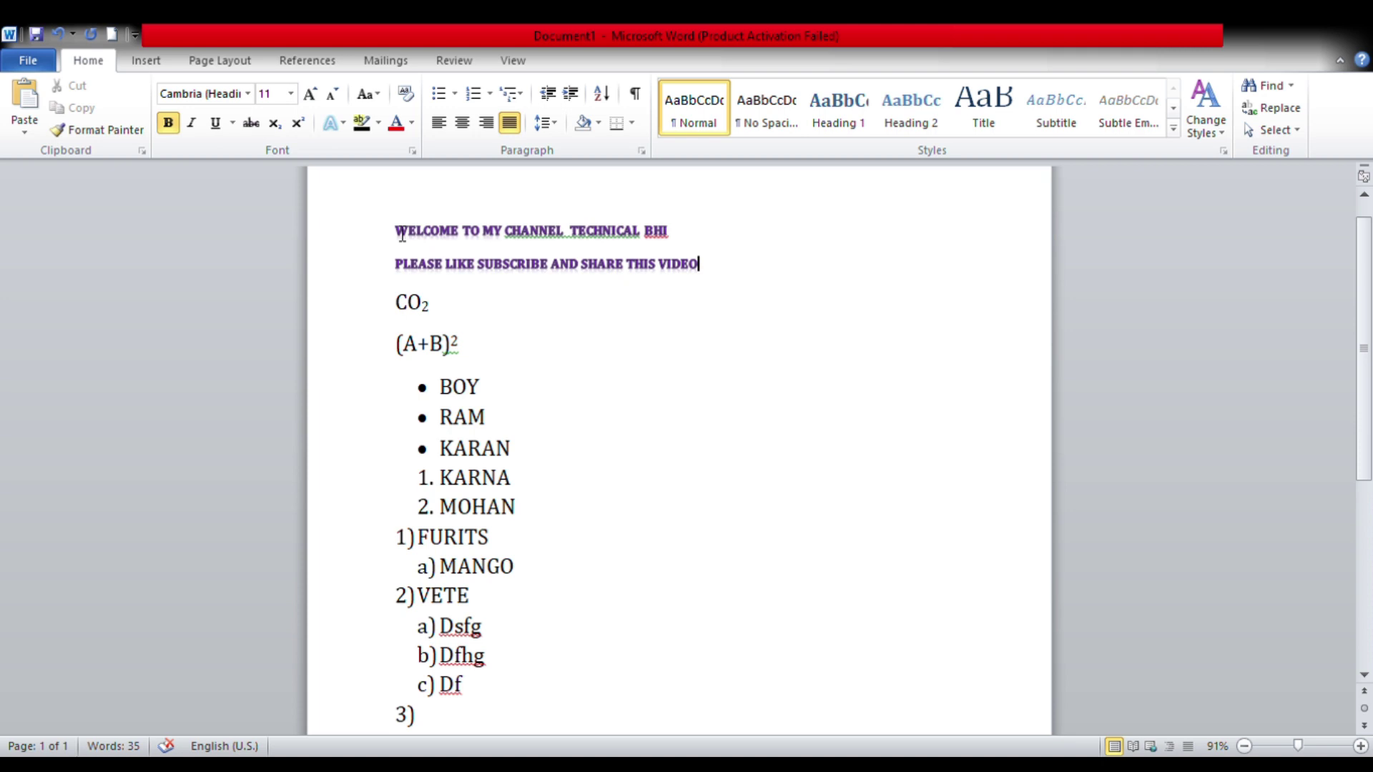
# Apply the purple font colour to both greeting lines.
pyautogui.moveTo(401, 235); pyautogui.dragTo(710, 275)
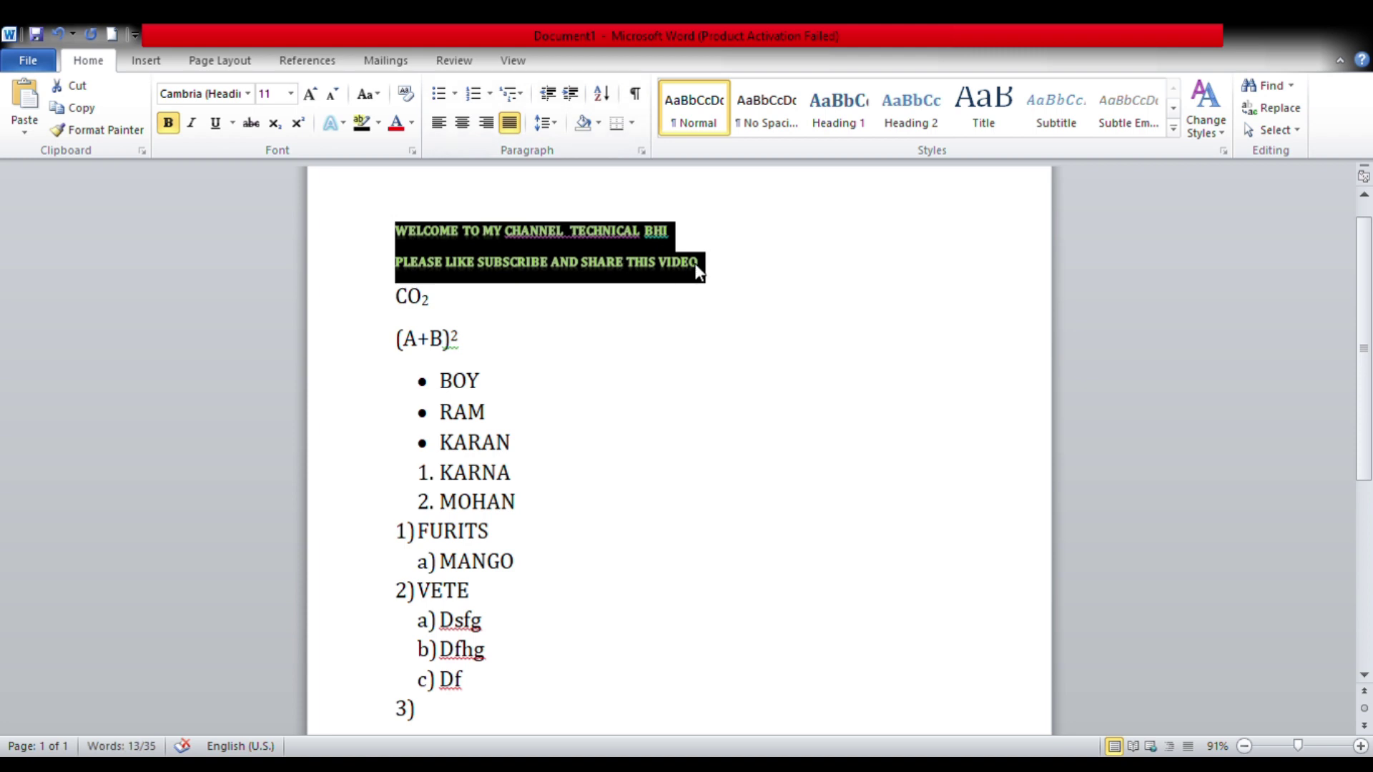
pyautogui.click(736, 297)
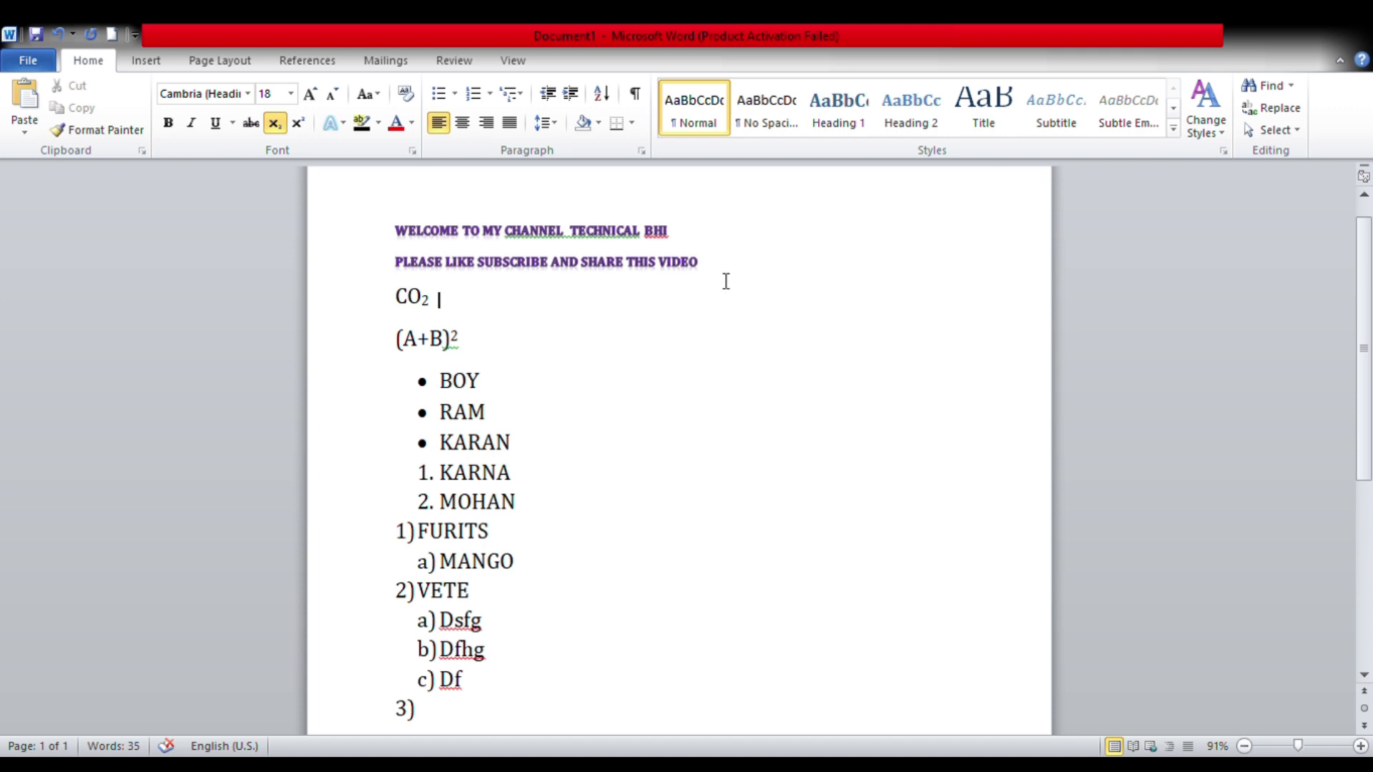
pyautogui.scroll(1, 701, 258)
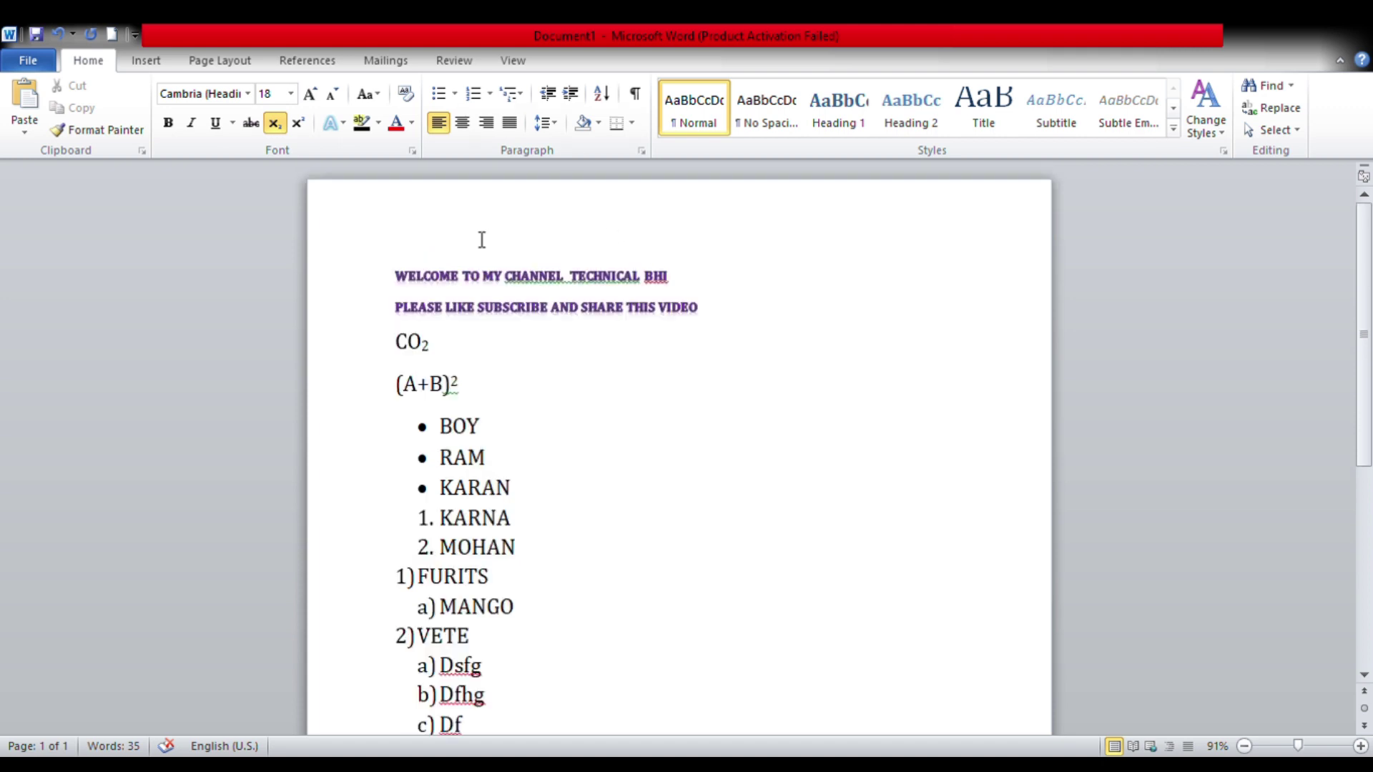
pyautogui.moveTo(399, 274); pyautogui.dragTo(727, 312)
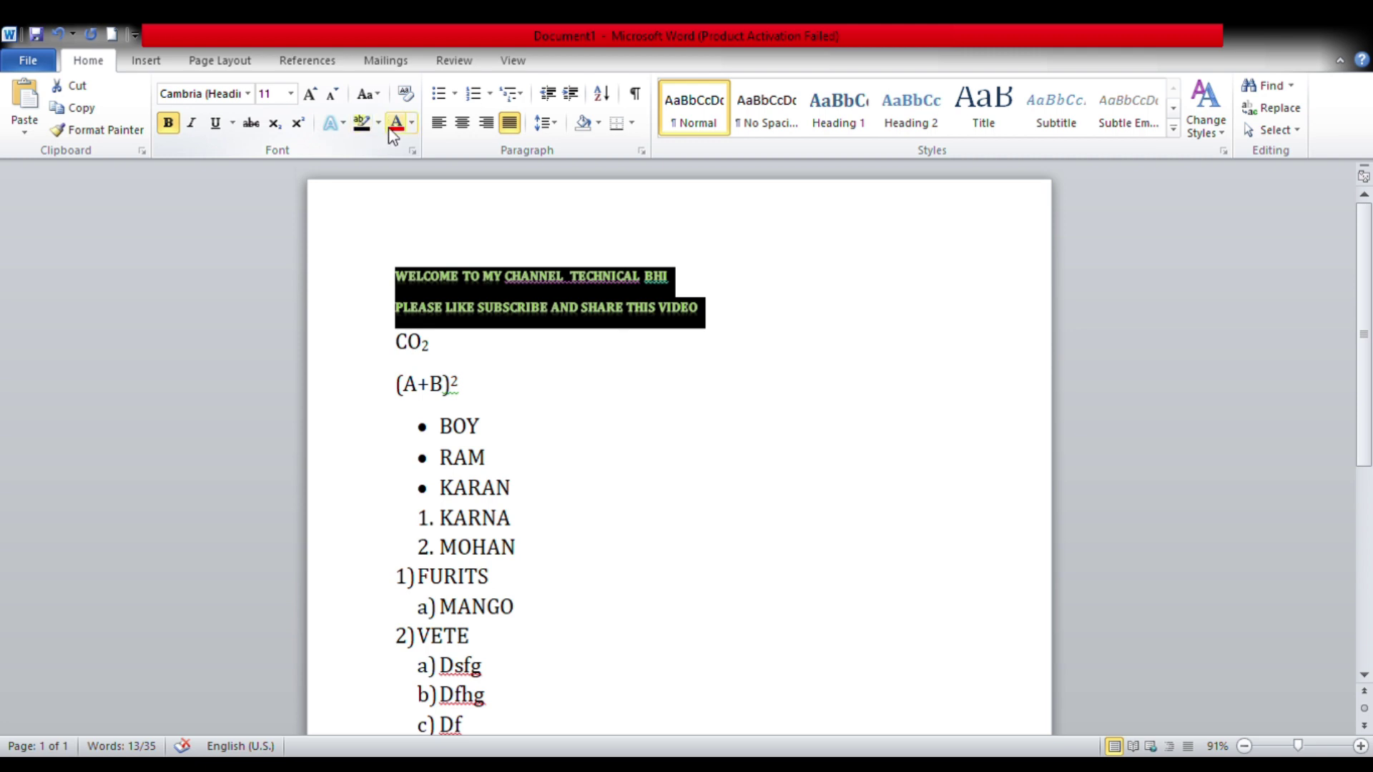
pyautogui.click(410, 128)
pyautogui.click(533, 216)
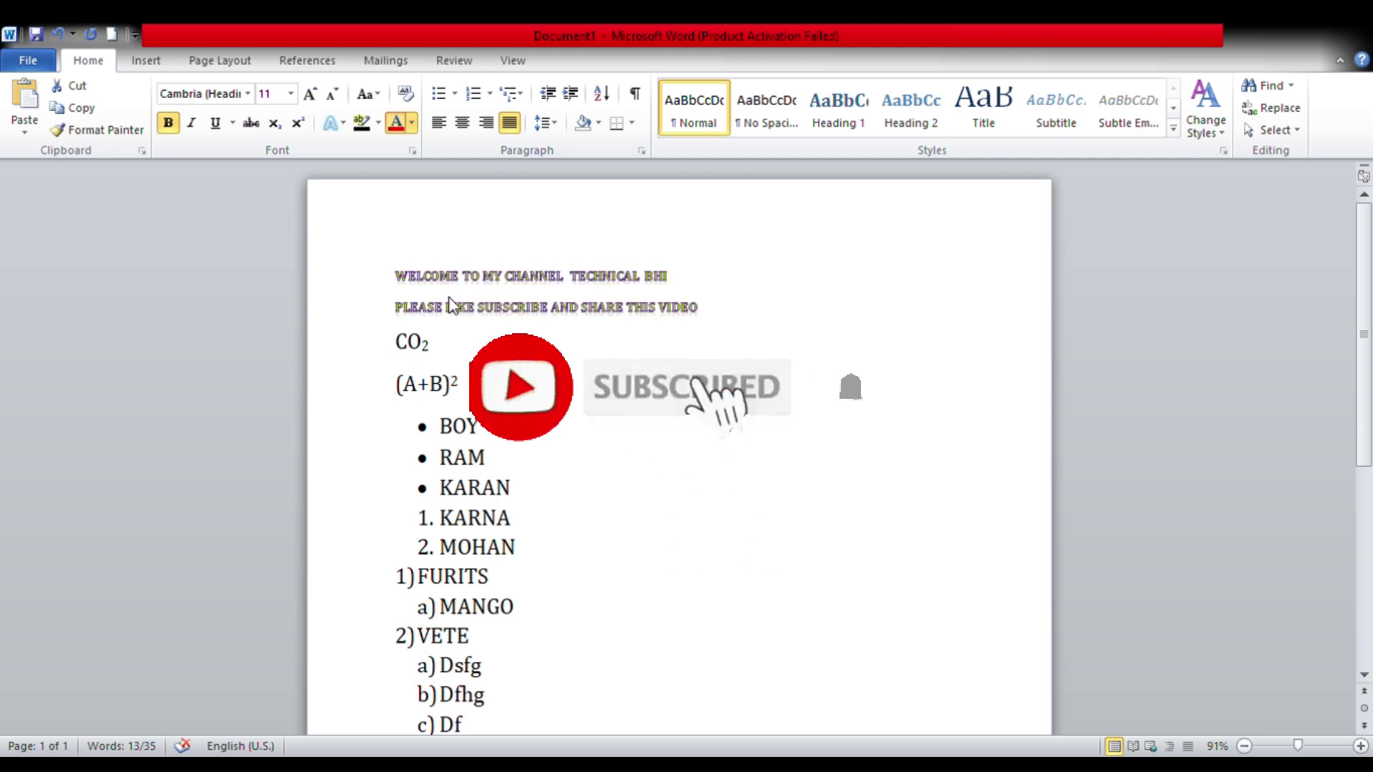
# Highlight the greeting lines, undoing the red highlight that appeared.
pyautogui.tripleClick(450, 306)
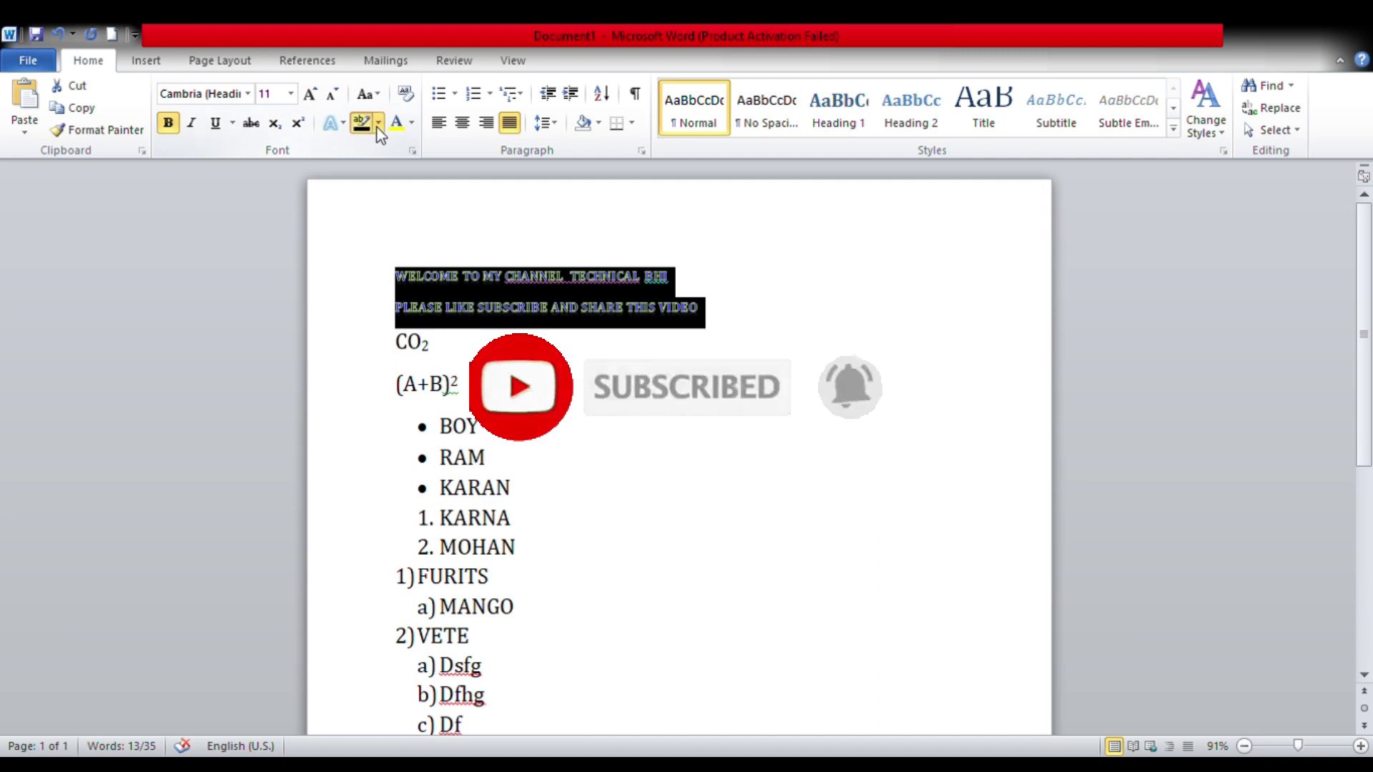
pyautogui.click(368, 179)
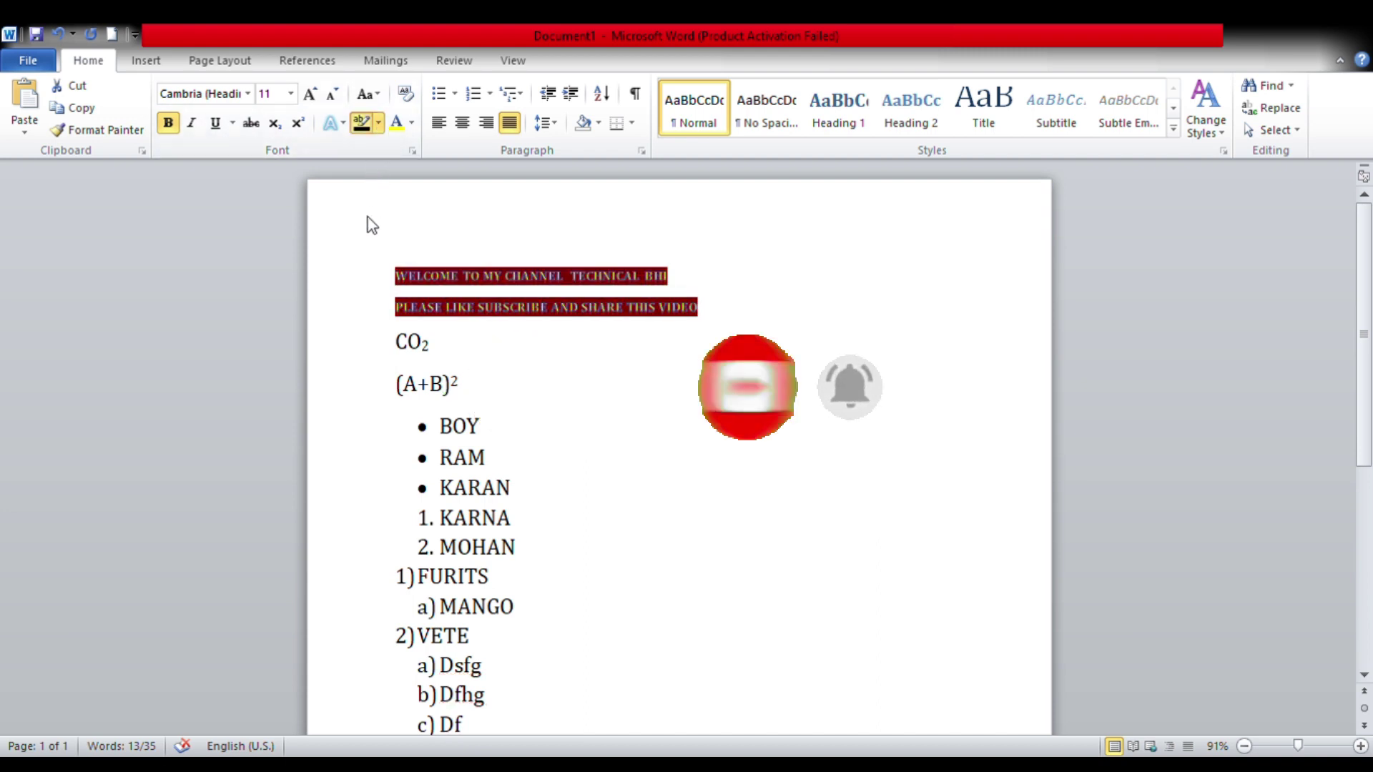
pyautogui.hotkey('ctrl', 'z')
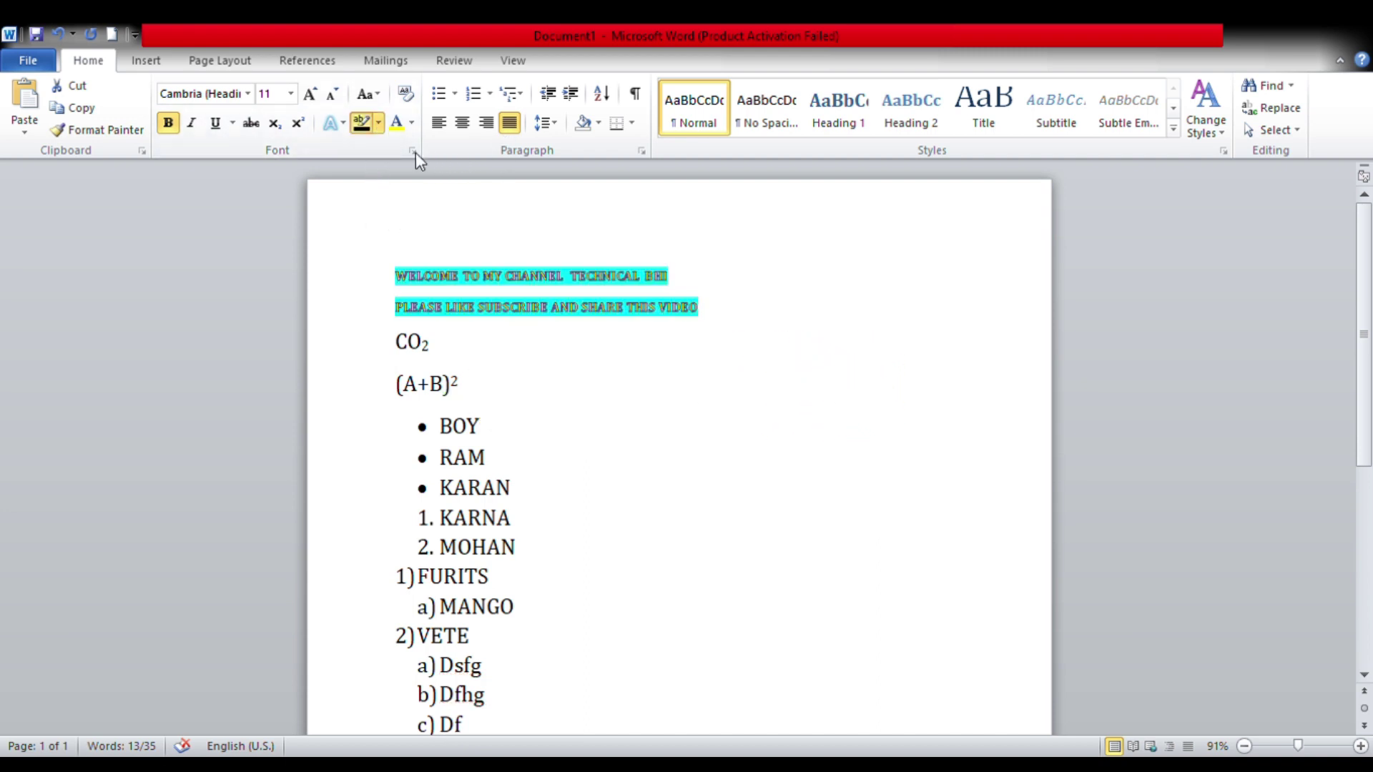